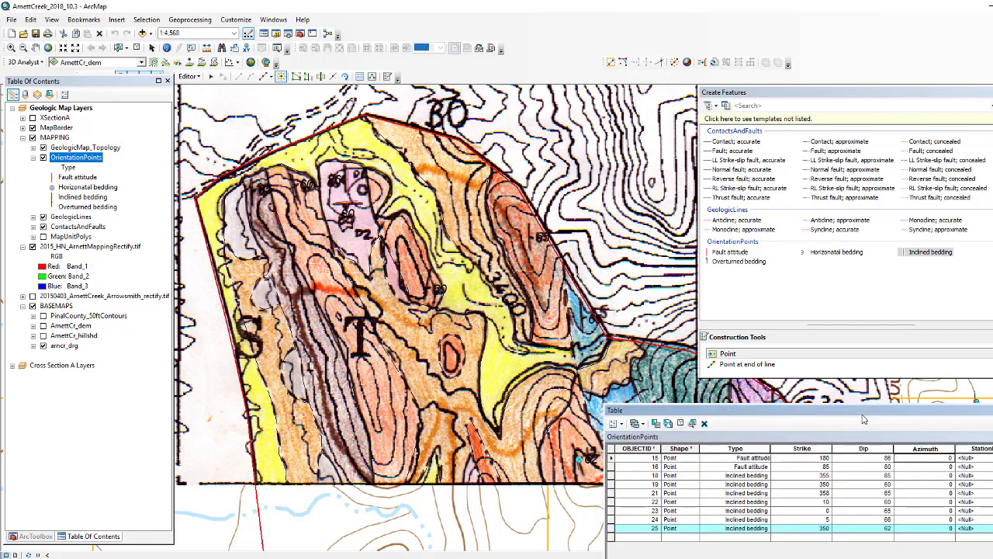
# Move the attribute table aside, stop the editing session, and switch to layout view.
pyautogui.moveTo(941, 421); pyautogui.dragTo(976, 400)
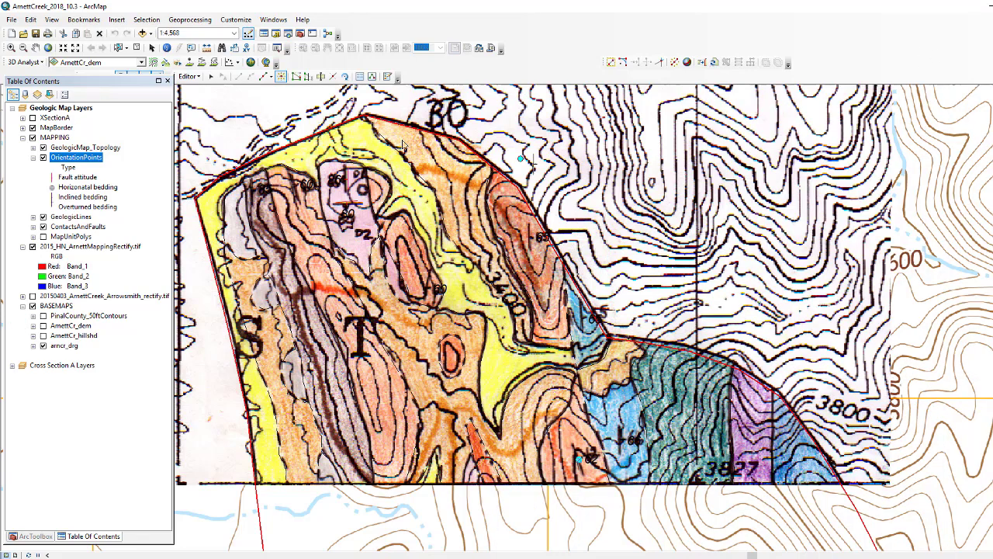
pyautogui.click(187, 76)
pyautogui.click(209, 100)
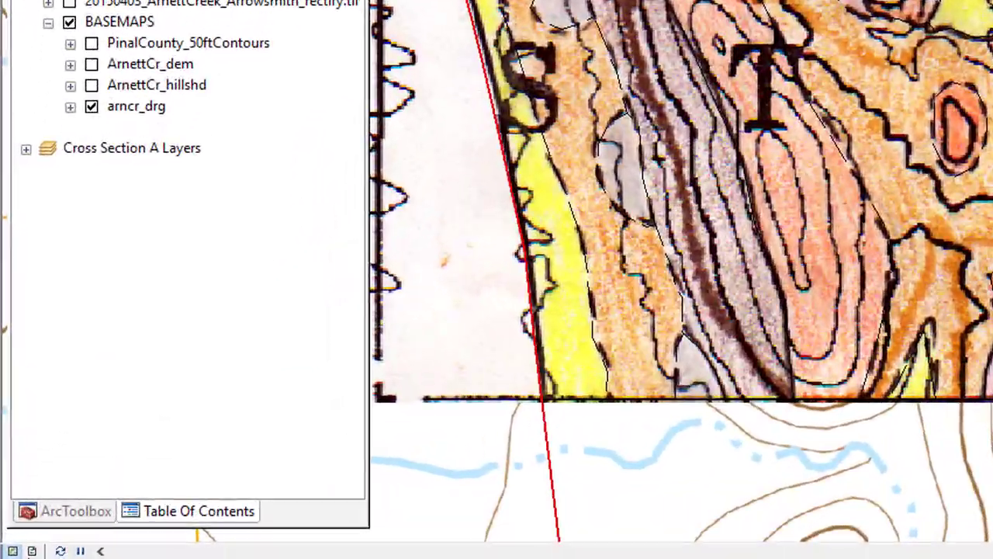
pyautogui.click(26, 553)
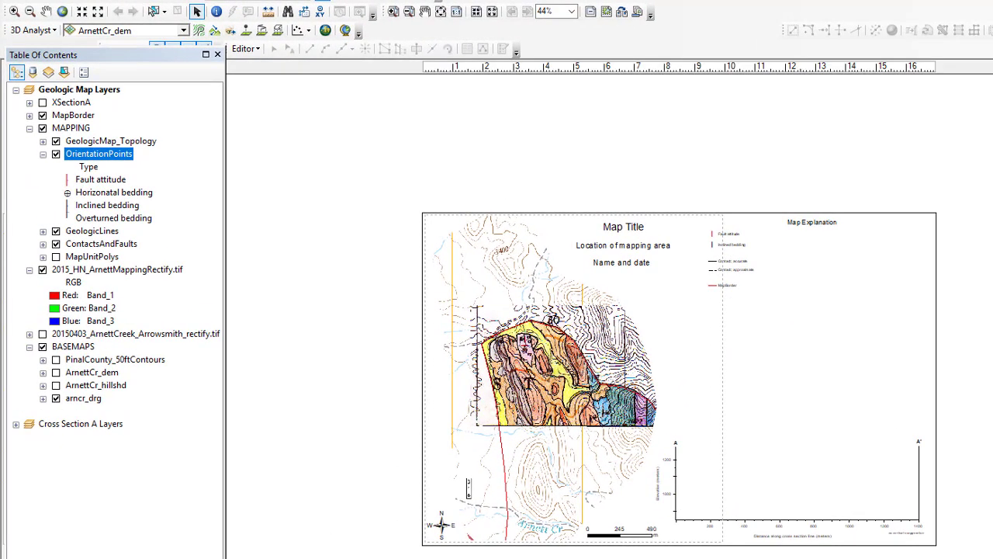
# Hide the 2015_HN_ArnettMappingRectify.tif raster and turn on the MapUnitPolys layer.
pyautogui.click(43, 270)
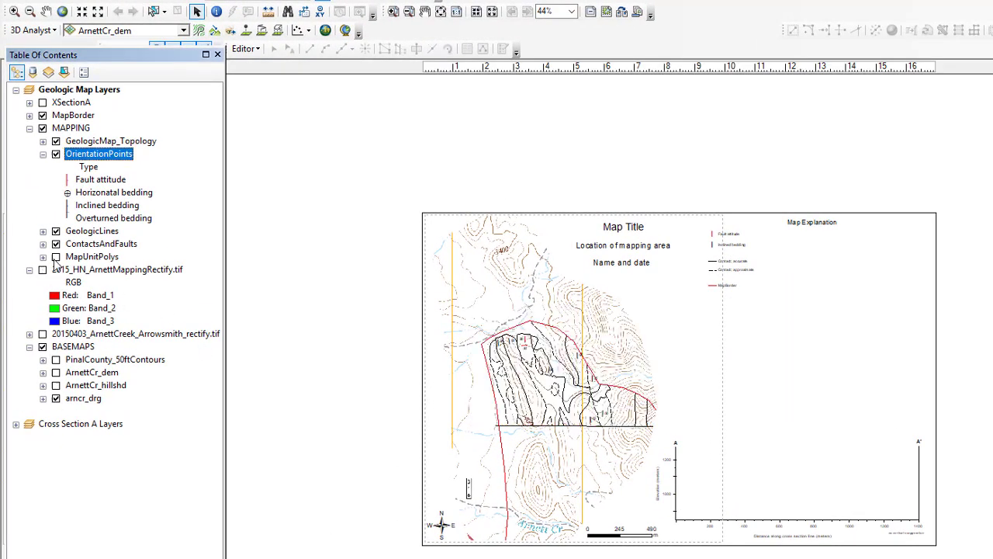
pyautogui.click(56, 257)
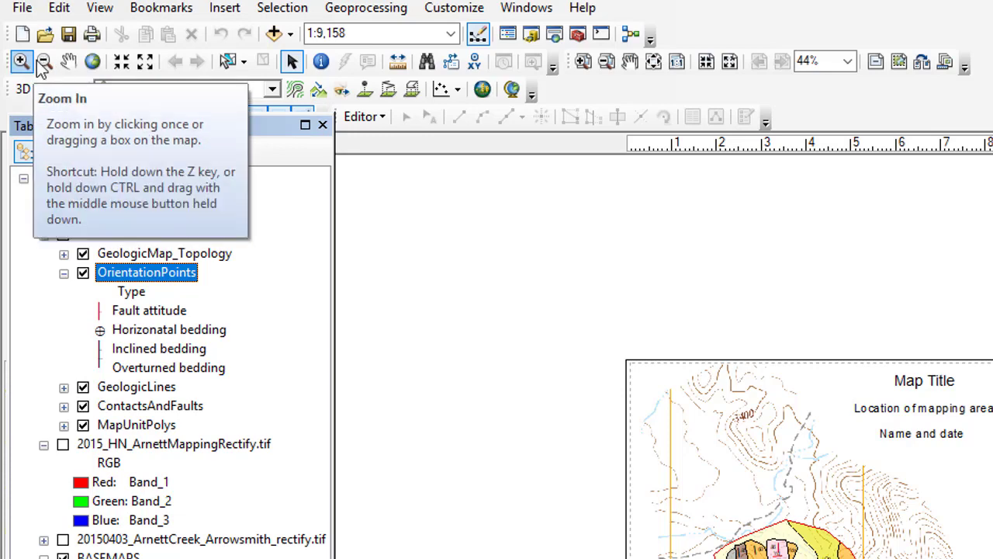
pyautogui.click(582, 62)
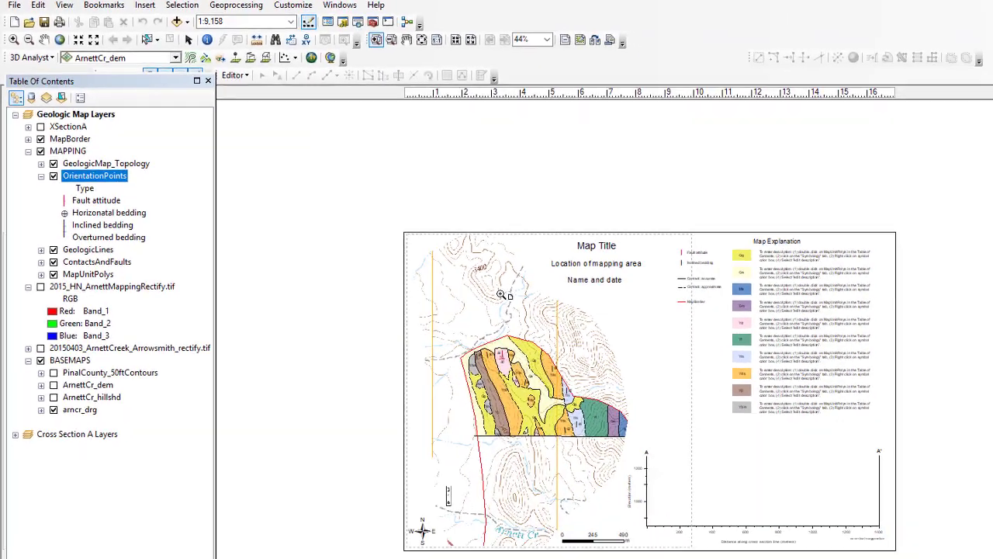
# Zoom the layout in on the title and Map Explanation area of the page.
pyautogui.moveTo(440, 205); pyautogui.dragTo(992, 462)
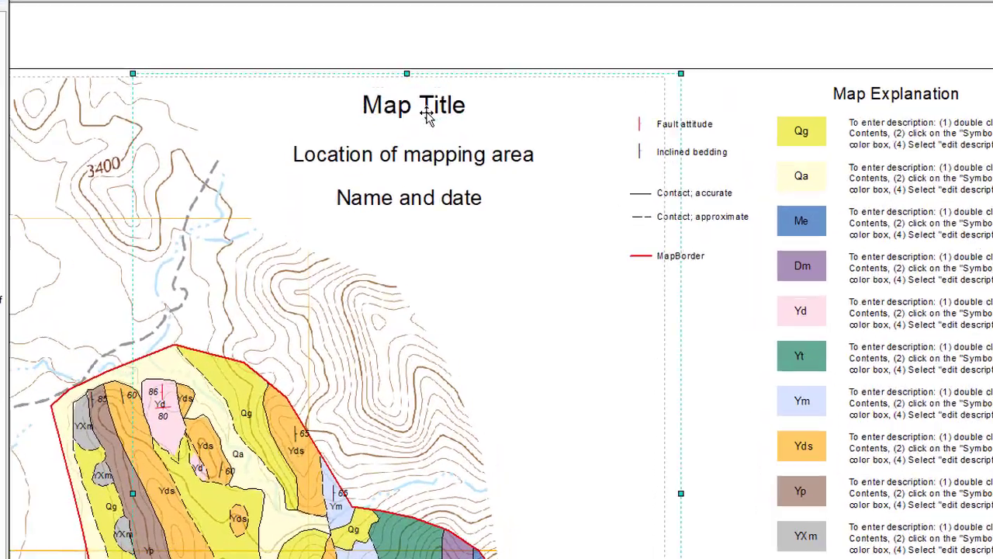
# Change the map title to 'Geologic map of Arnett Creek, Arizona'.
pyautogui.doubleClick(487, 183)
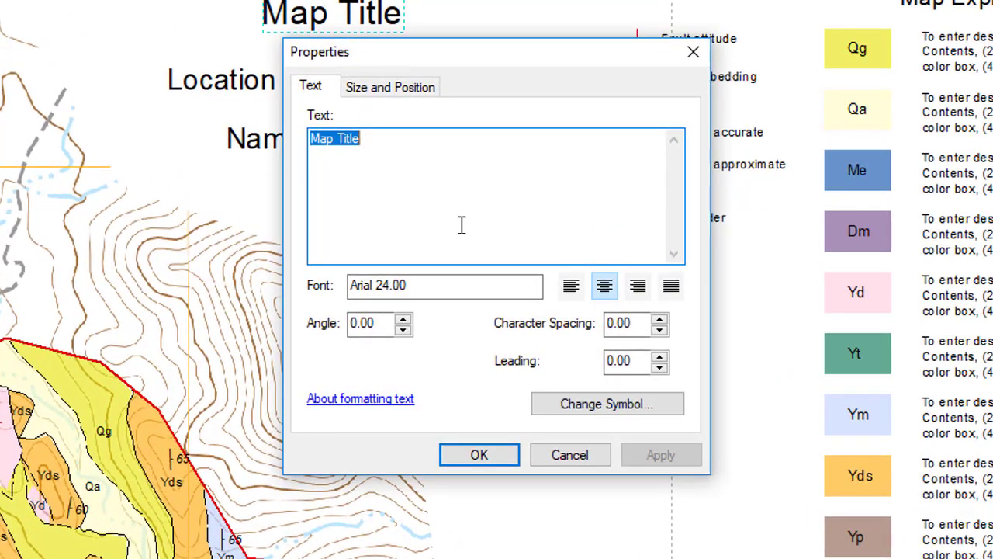
pyautogui.write('Geolo')
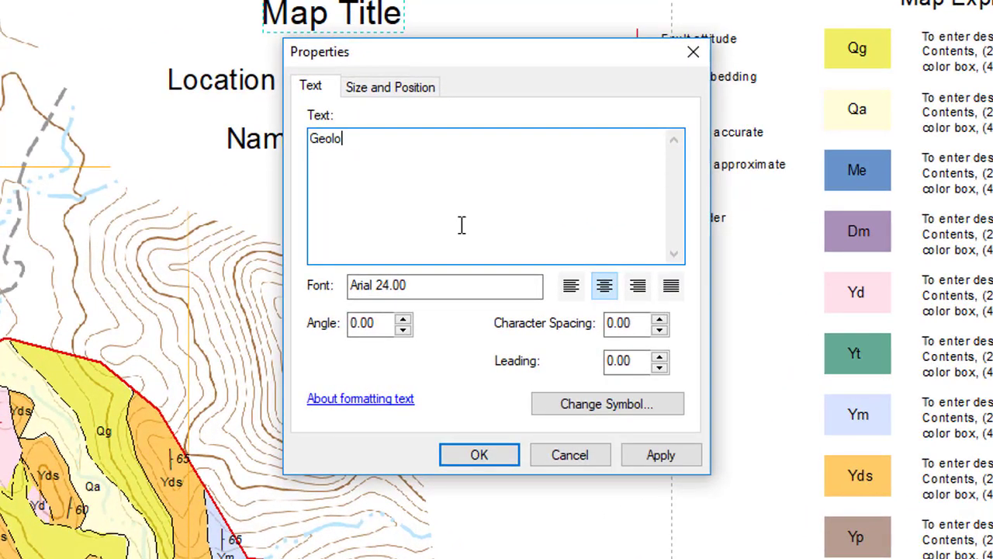
pyautogui.write('gic map of A')
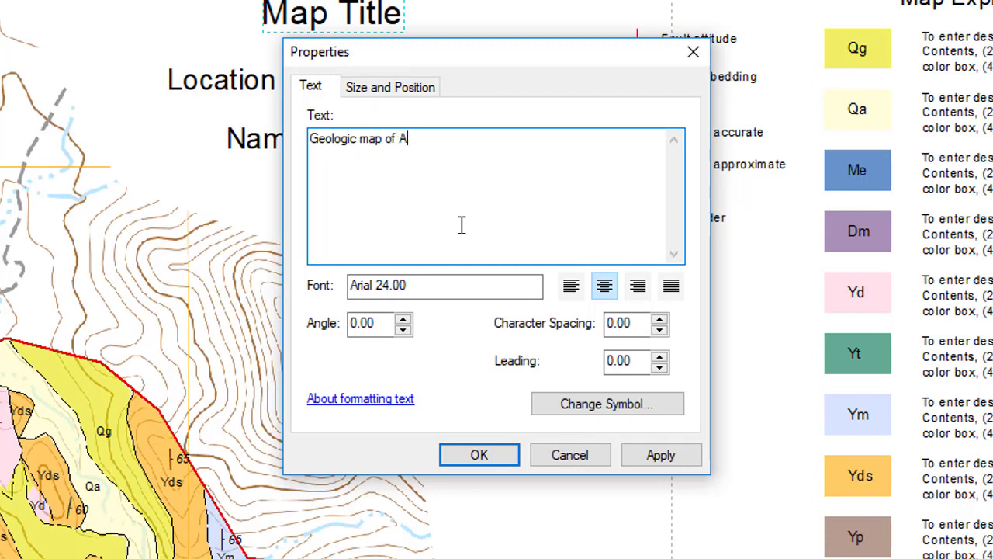
pyautogui.write('mett Creek')
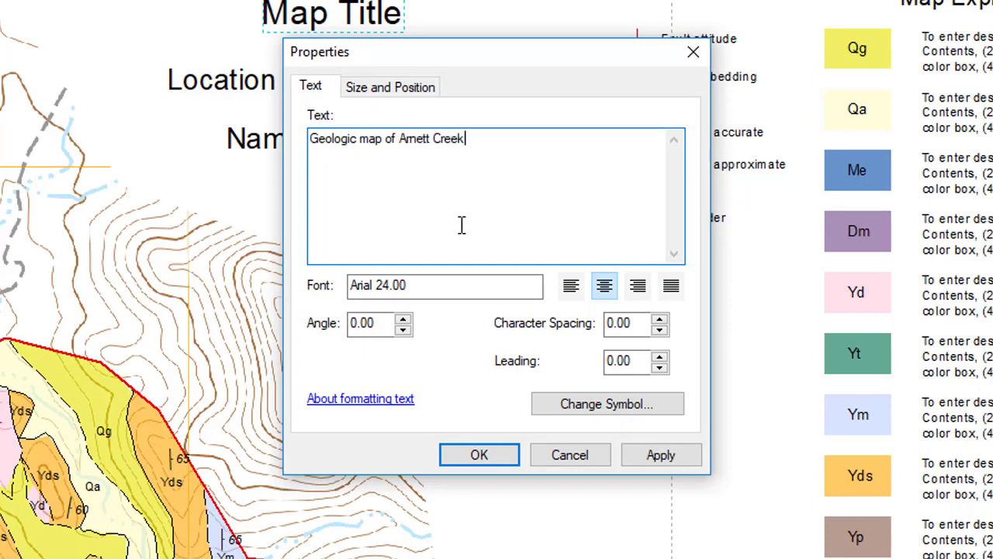
pyautogui.write(', Arizona')
pyautogui.click(479, 455)
# Set the location to 'Arnett Creek, central Arizona' and add the author's name with date April 5, 2018.
pyautogui.doubleClick(365, 80)
pyautogui.write('Ar')
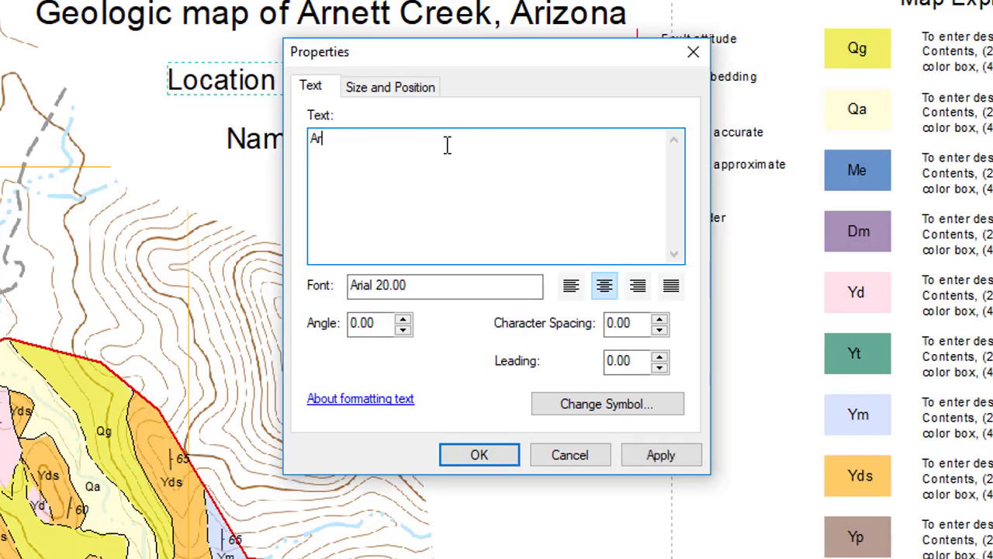
pyautogui.write('nett Creek, central Arizona')
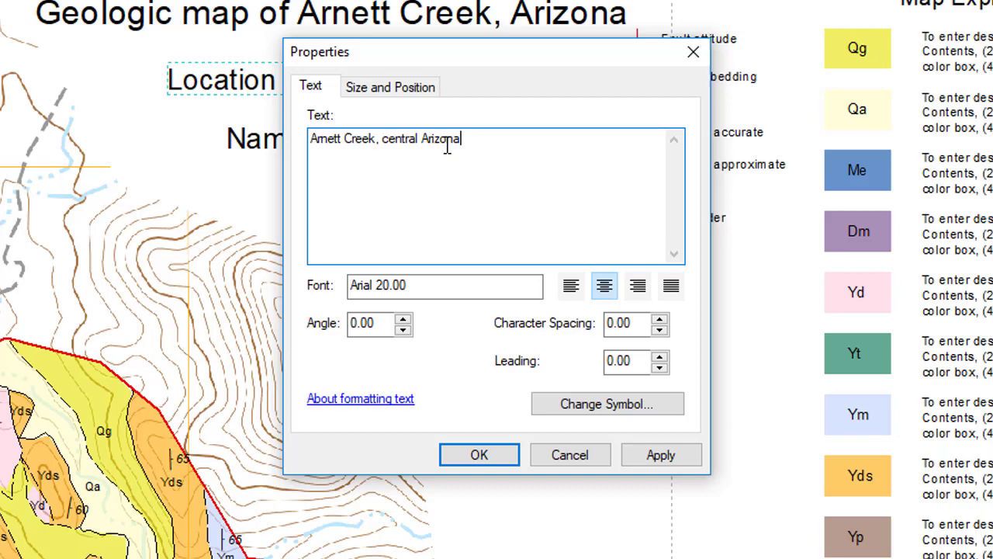
pyautogui.press('Return')
pyautogui.doubleClick(293, 149)
pyautogui.write('Ramon Arrowsmith, April 5')
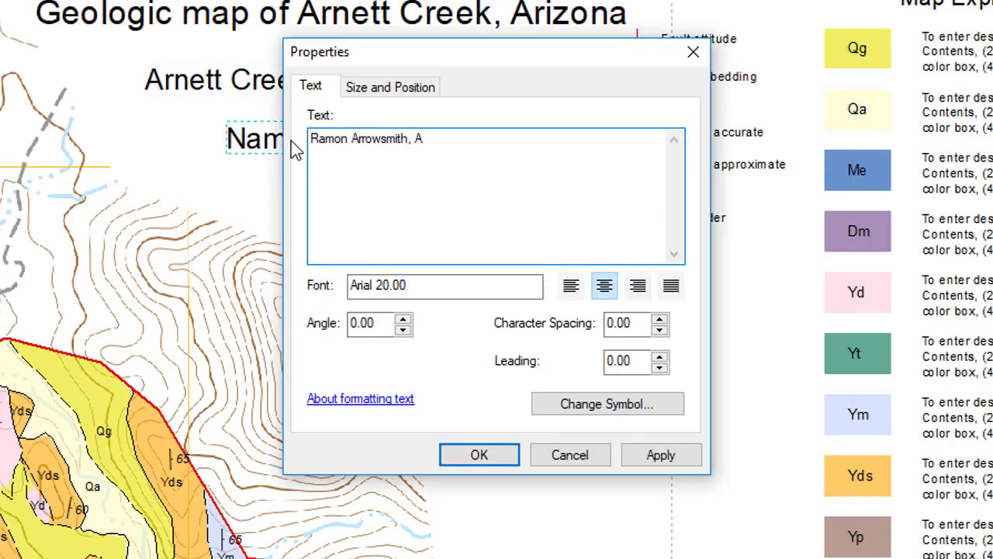
pyautogui.write(', 2018')
pyautogui.click(481, 455)
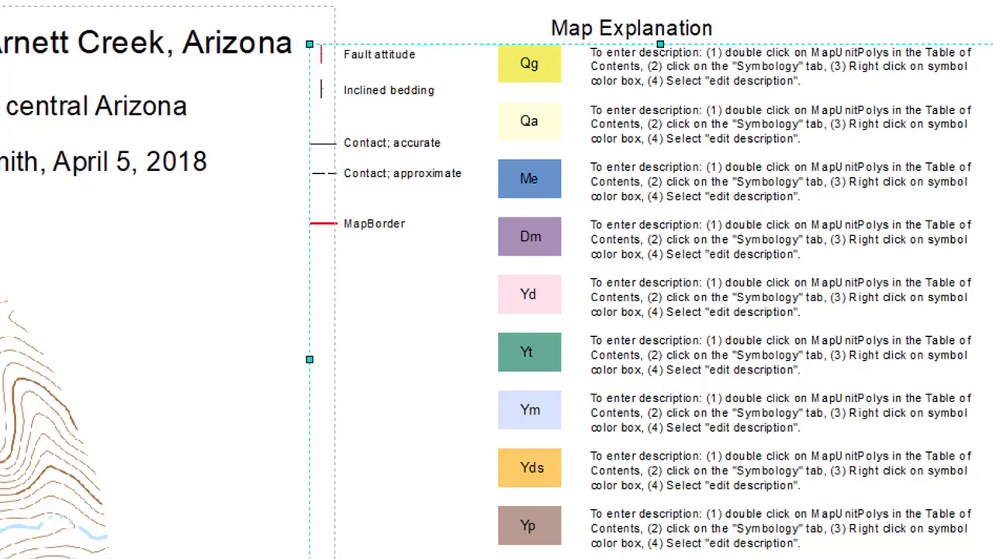
# Select the map frame and then the Map Explanation legend on the layout.
pyautogui.click(264, 536)
pyautogui.click(391, 520)
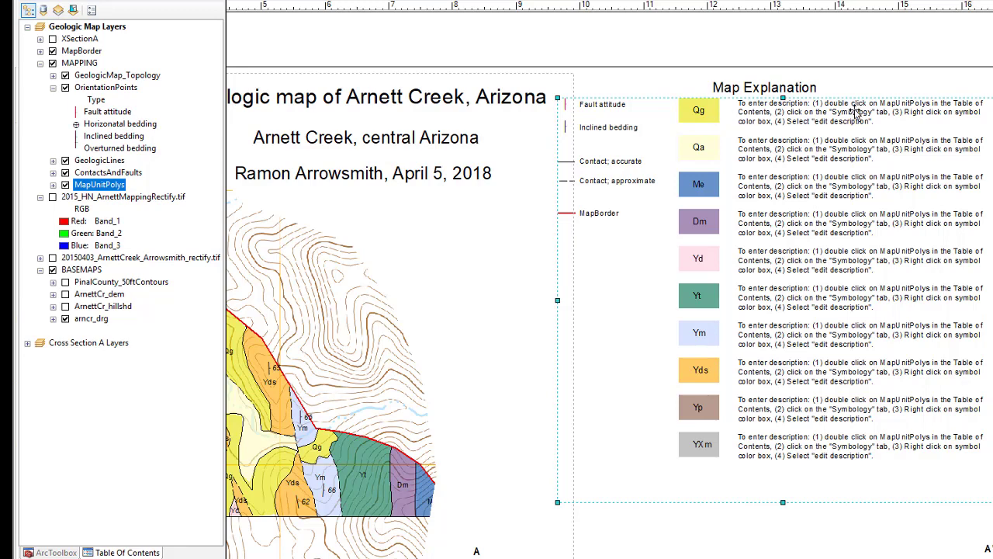
# Open MapUnitPolys symbology and enter Quaternary Colluvium as the Qg unit's description.
pyautogui.doubleClick(81, 185)
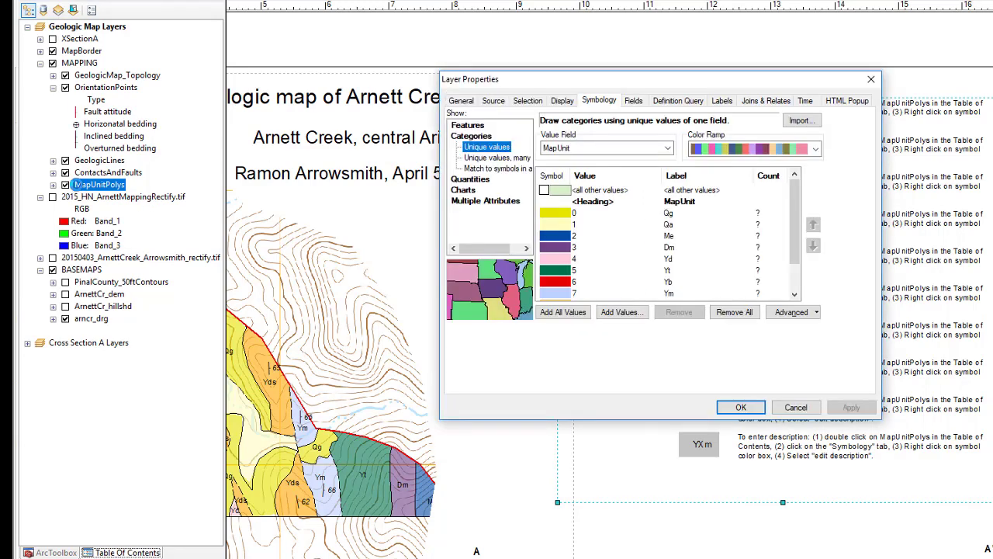
pyautogui.moveTo(638, 87); pyautogui.dragTo(334, 93)
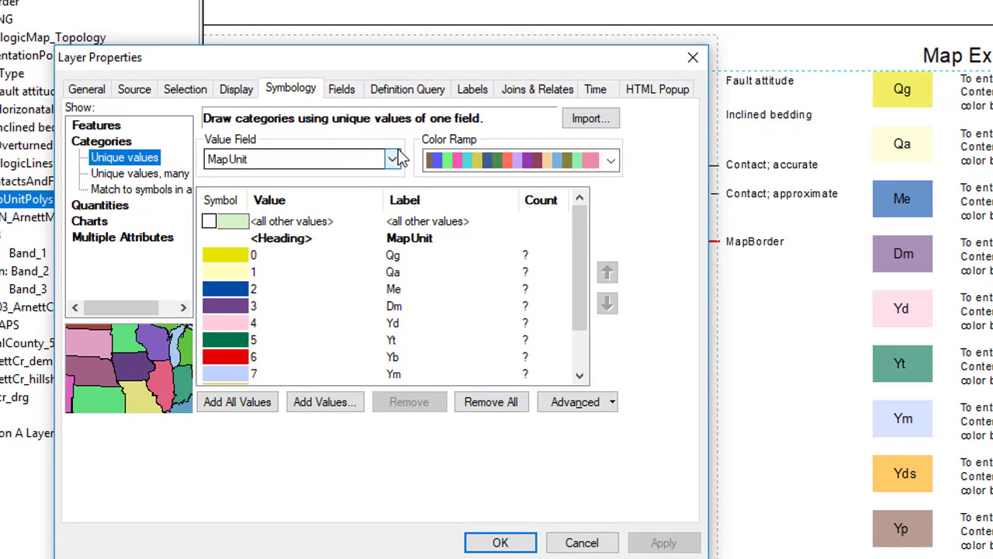
pyautogui.click(293, 92)
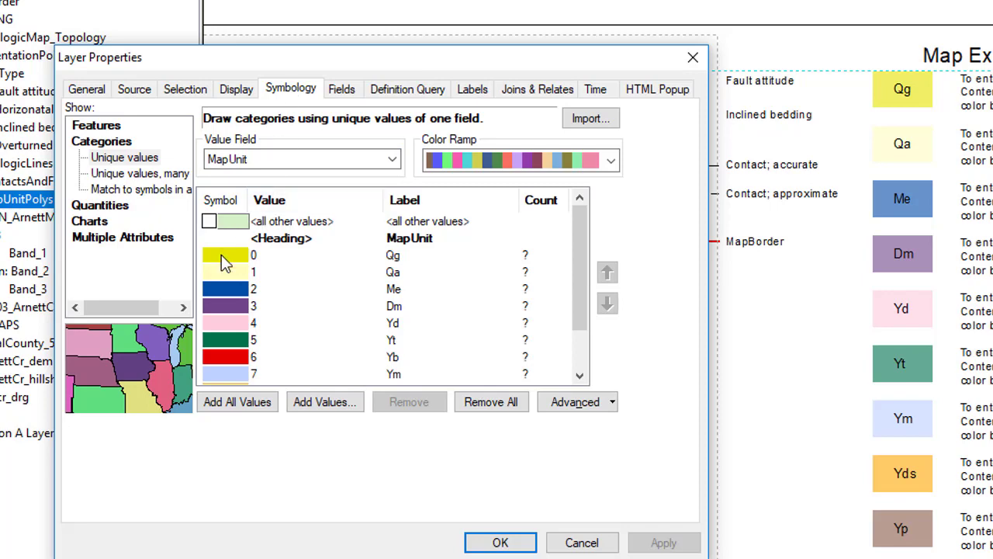
pyautogui.click(222, 256)
pyautogui.rightClick(221, 256)
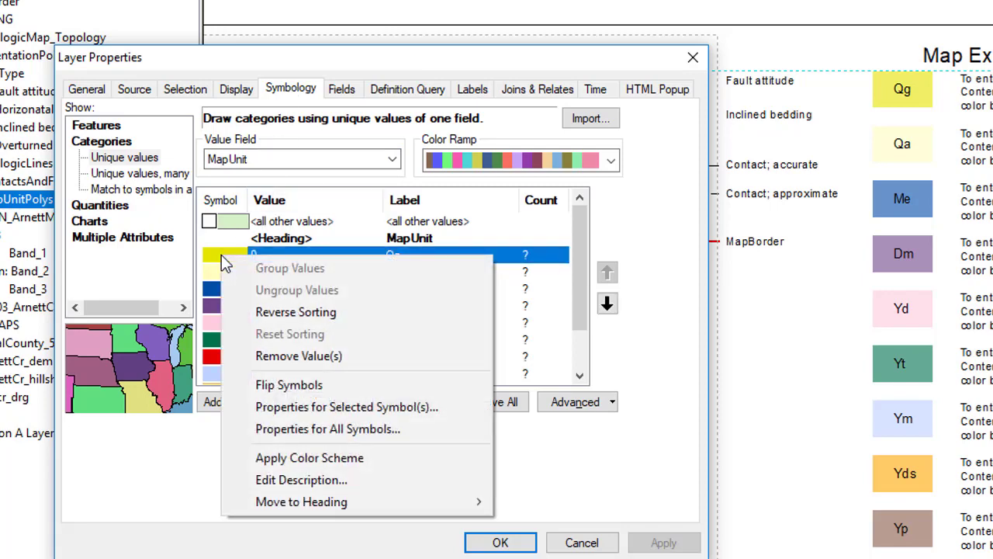
pyautogui.click(288, 478)
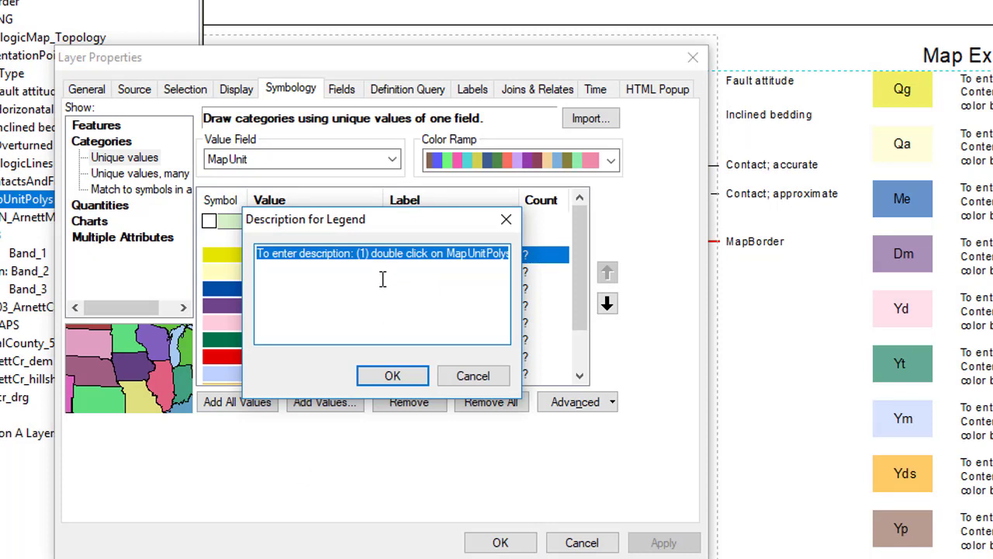
pyautogui.write('Quaternary Colluvium')
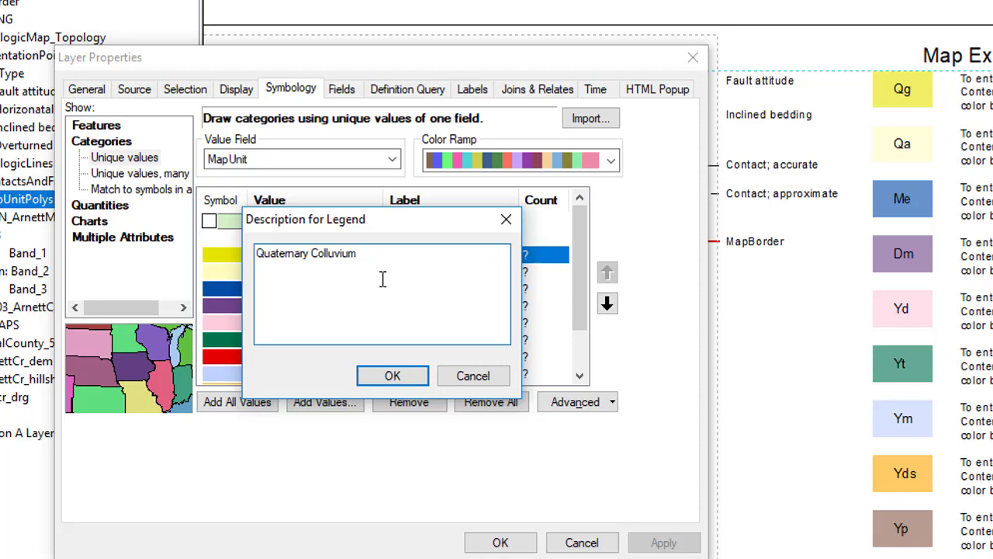
# Apply the Qg description and describe the Qa unit as Quaternary Alluvium.
pyautogui.click(395, 377)
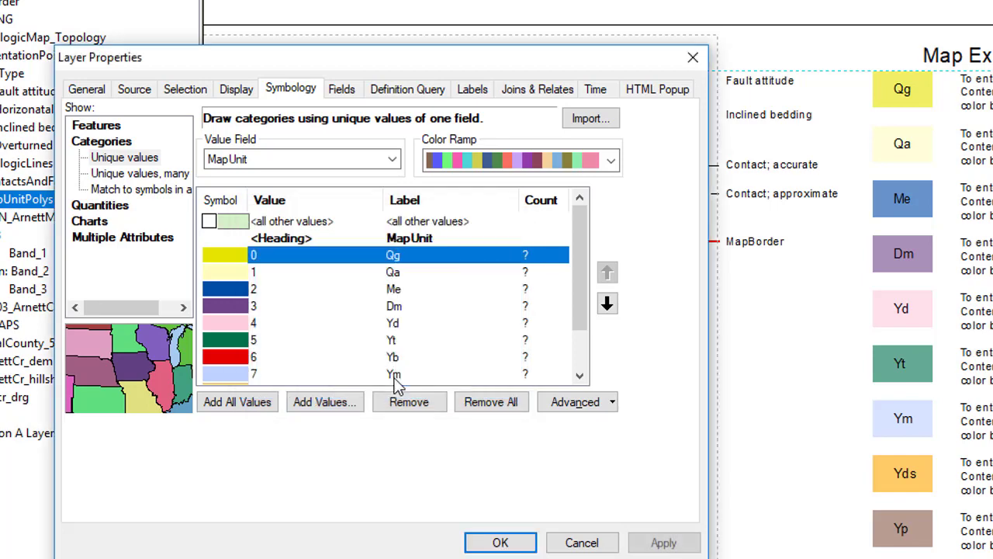
pyautogui.click(663, 543)
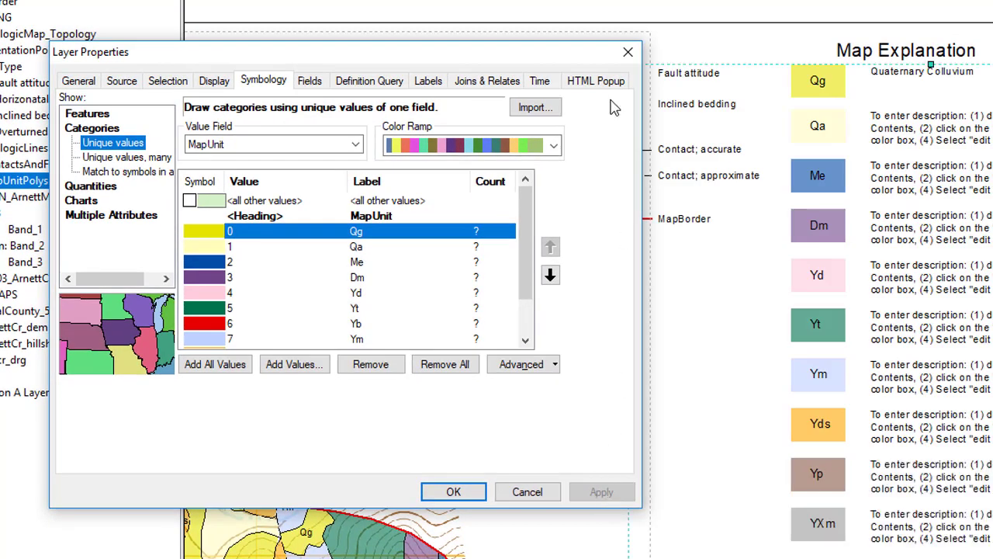
pyautogui.click(211, 249)
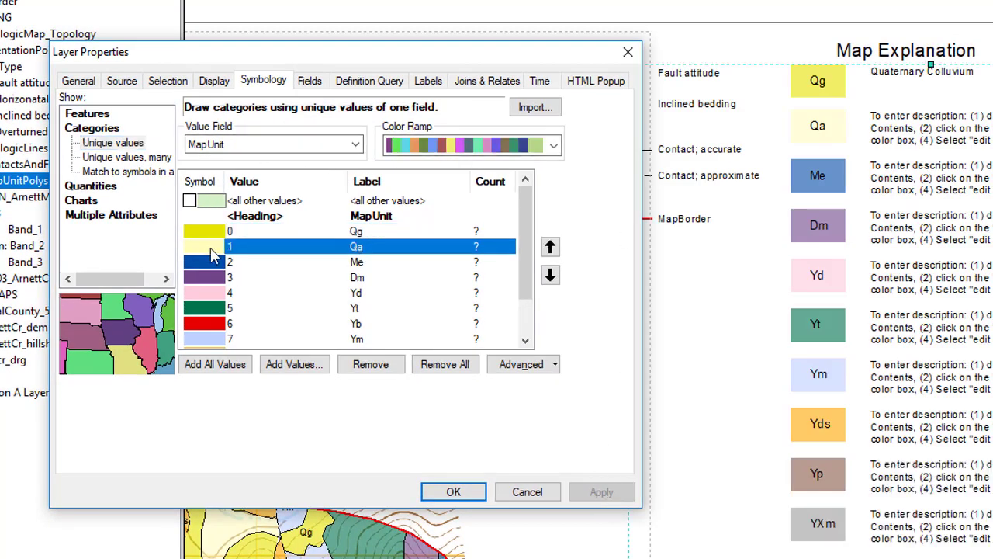
pyautogui.rightClick(211, 250)
pyautogui.click(337, 452)
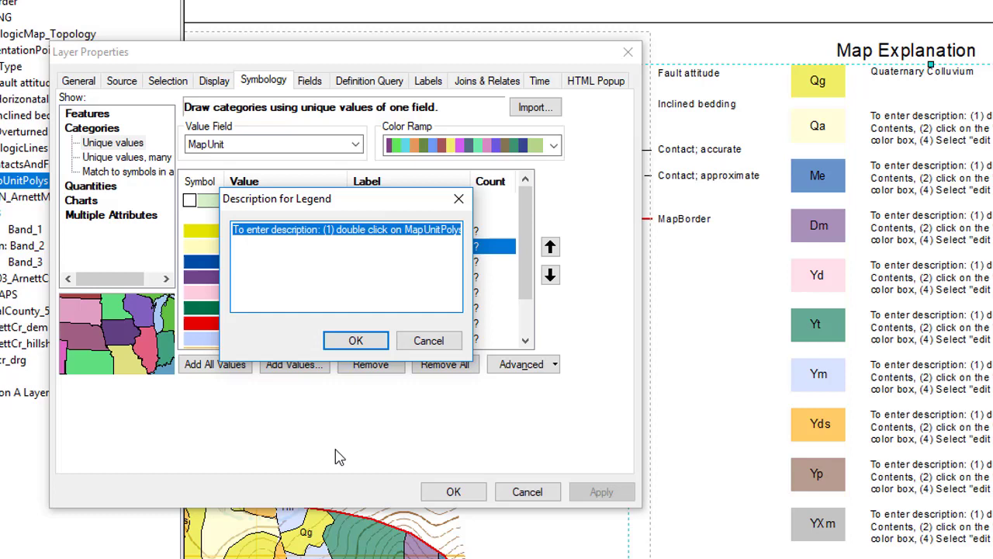
pyautogui.write('Quaternary Alluvium')
pyautogui.press('Return')
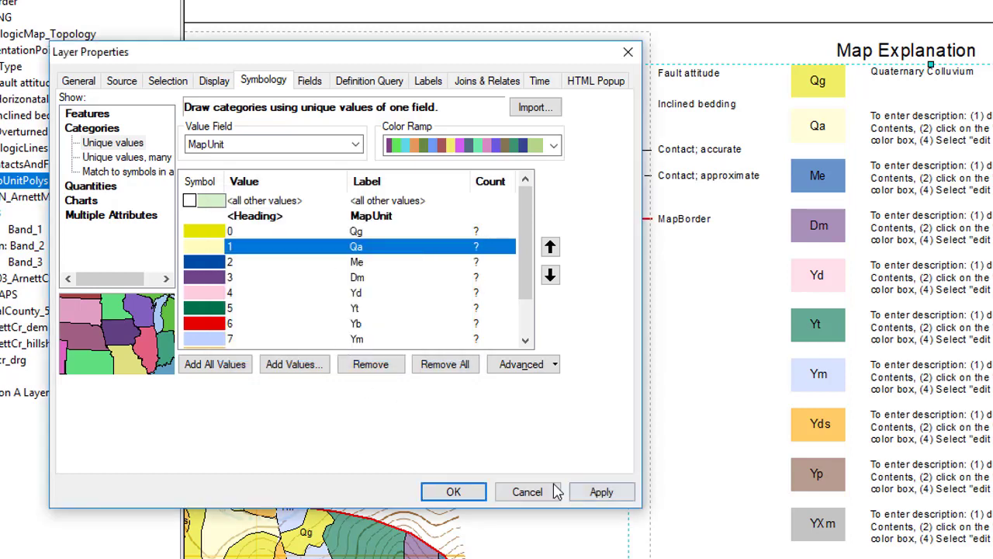
# Describe Me as Mississippian Escabrosa Formation and Dm as Devonian Martin Formation.
pyautogui.rightClick(223, 264)
pyautogui.click(291, 465)
pyautogui.write('Mississippian Escabrosa Formation')
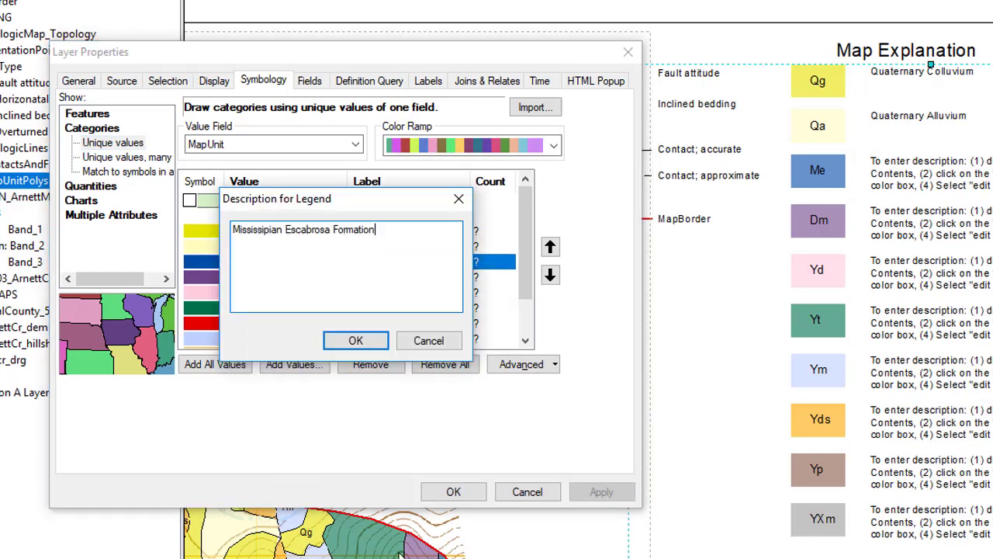
pyautogui.press('Return')
pyautogui.rightClick(217, 278)
pyautogui.click(286, 478)
pyautogui.write('Devonian Martin Formation')
pyautogui.press('Return')
# Describe Yd as Late Proterozoic Diabase and Yt as Late Proterozoic Troy Formation.
pyautogui.rightClick(218, 292)
pyautogui.click(295, 493)
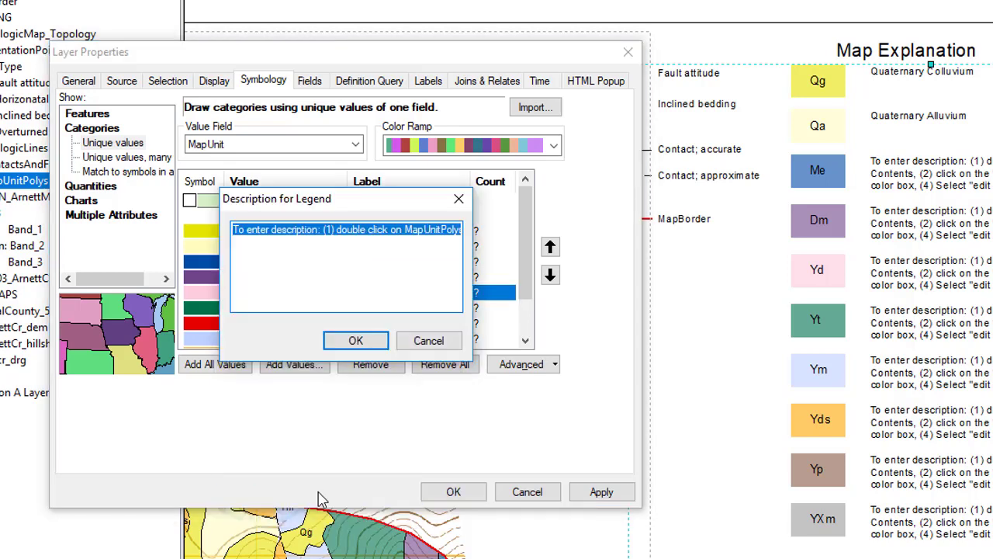
pyautogui.write('Late Proterozoic Diabase')
pyautogui.press('Return')
pyautogui.rightClick(217, 308)
pyautogui.click(294, 509)
pyautogui.write('Late Proterozoic Troy Formation')
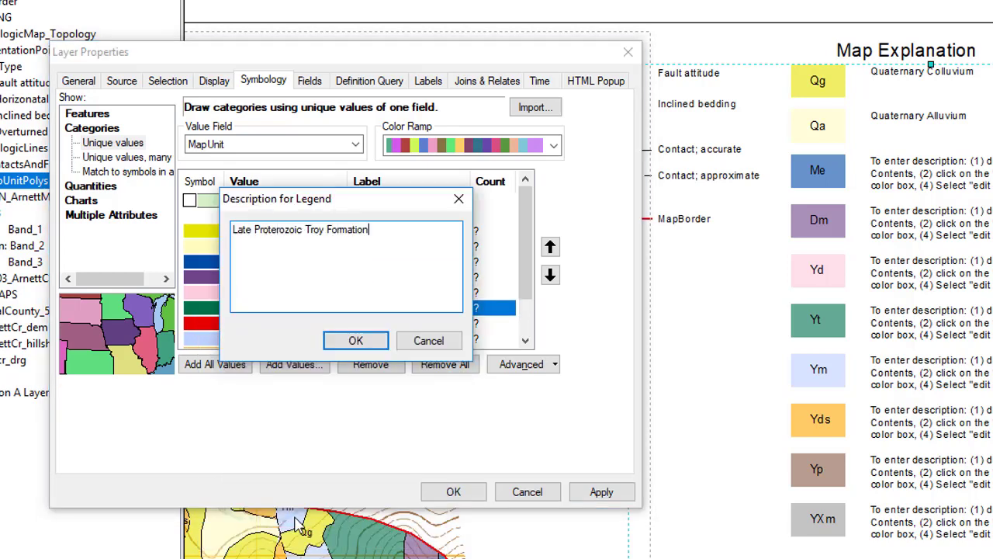
pyautogui.press('Return')
pyautogui.click(574, 488)
# Give the Yb unit its Late Proterozoic Apache Group basalt description, copying the Apache Group prefix.
pyautogui.click(209, 323)
pyautogui.scroll(-1, 211, 284)
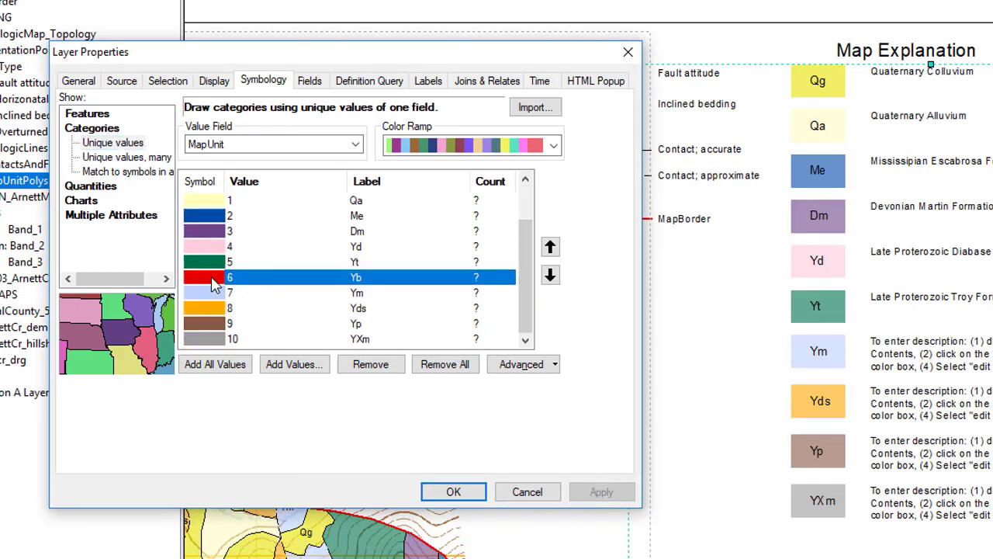
pyautogui.rightClick(216, 284)
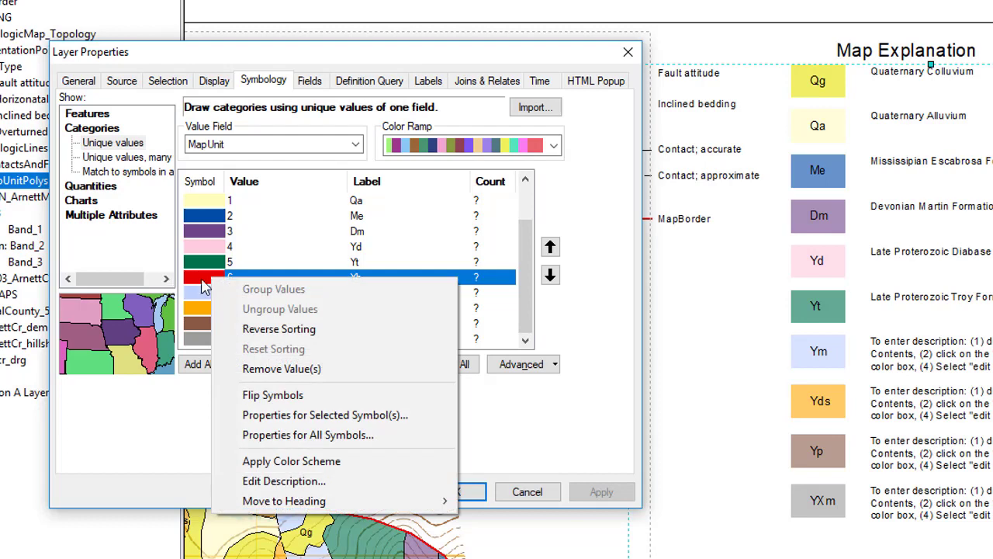
pyautogui.rightClick(202, 278)
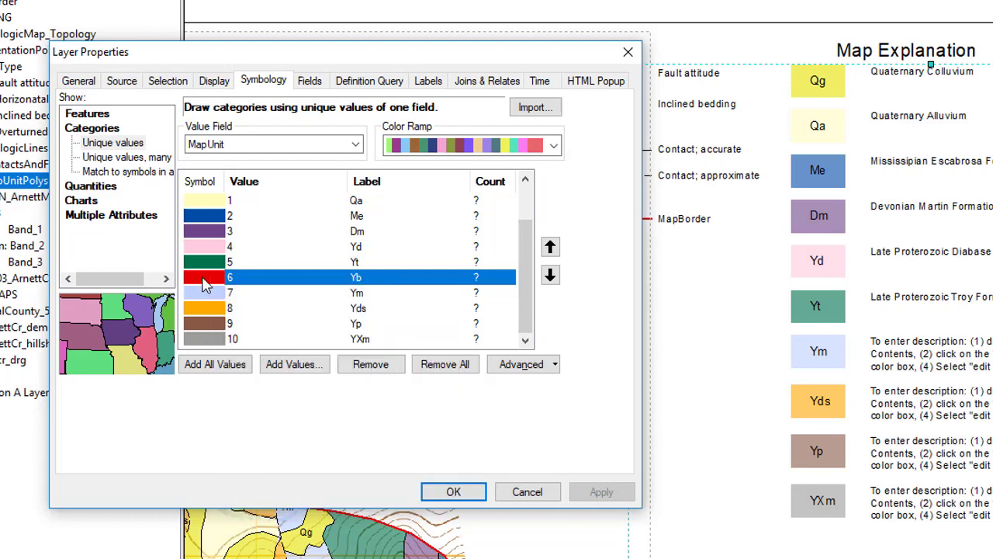
pyautogui.rightClick(203, 278)
pyautogui.click(276, 480)
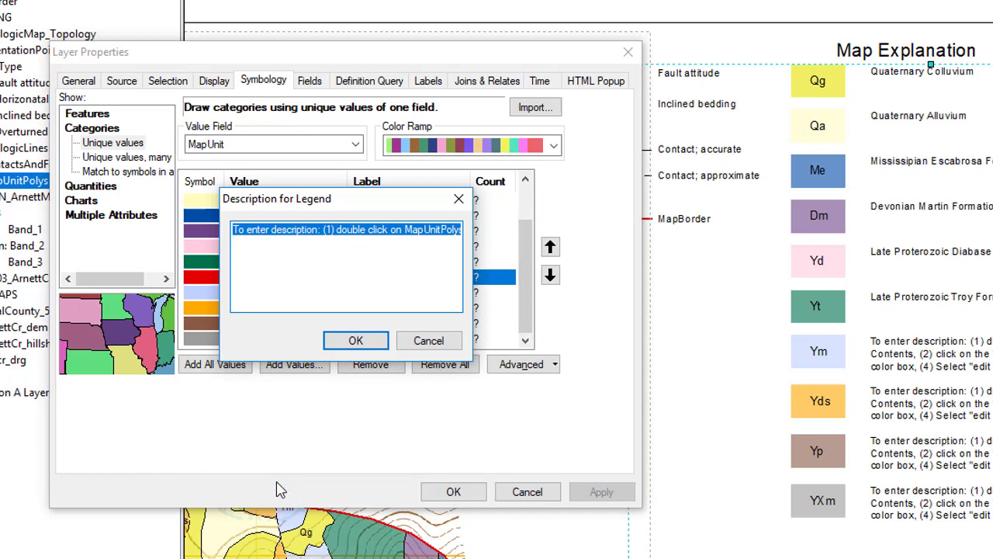
pyautogui.write('Late')
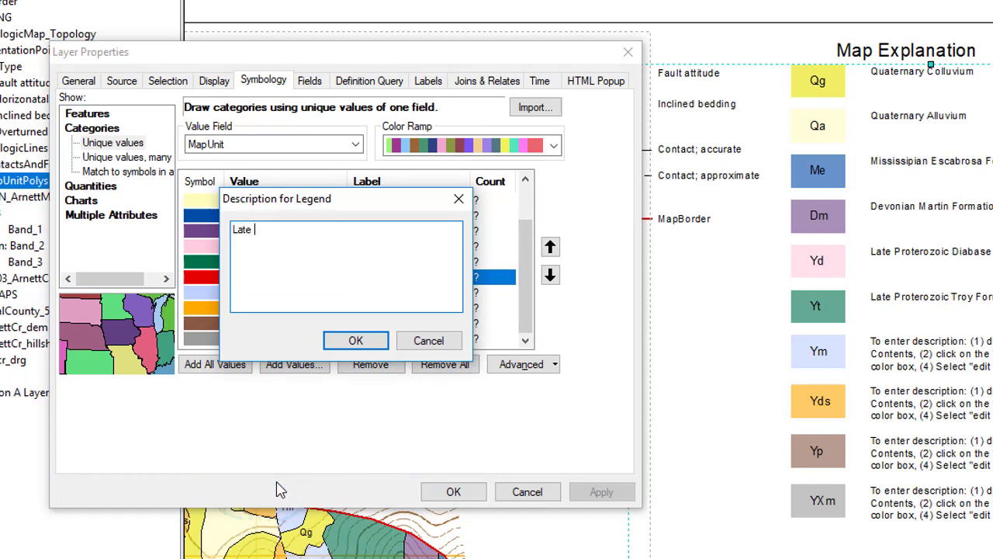
pyautogui.write(' Pres')
pyautogui.press('BackSpace')
pyautogui.press('BackSpace')
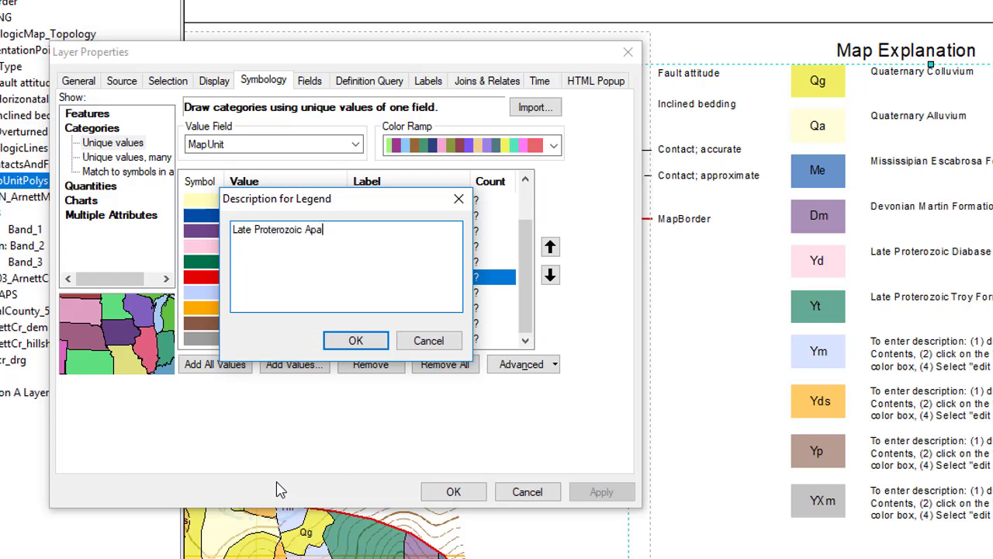
pyautogui.write('e Group Apache Basalt')
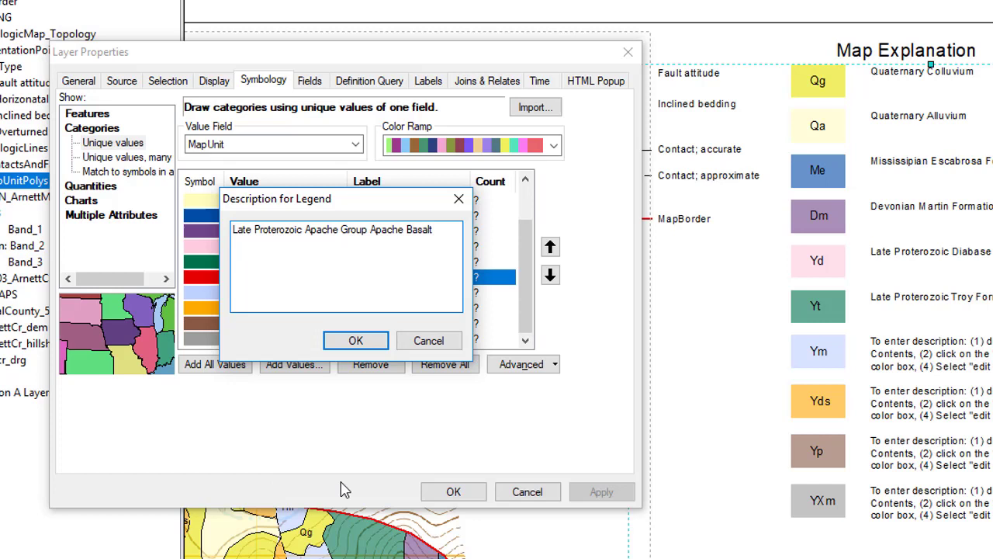
pyautogui.moveTo(371, 230); pyautogui.dragTo(223, 235)
pyautogui.hotkey('ctrl', 'c')
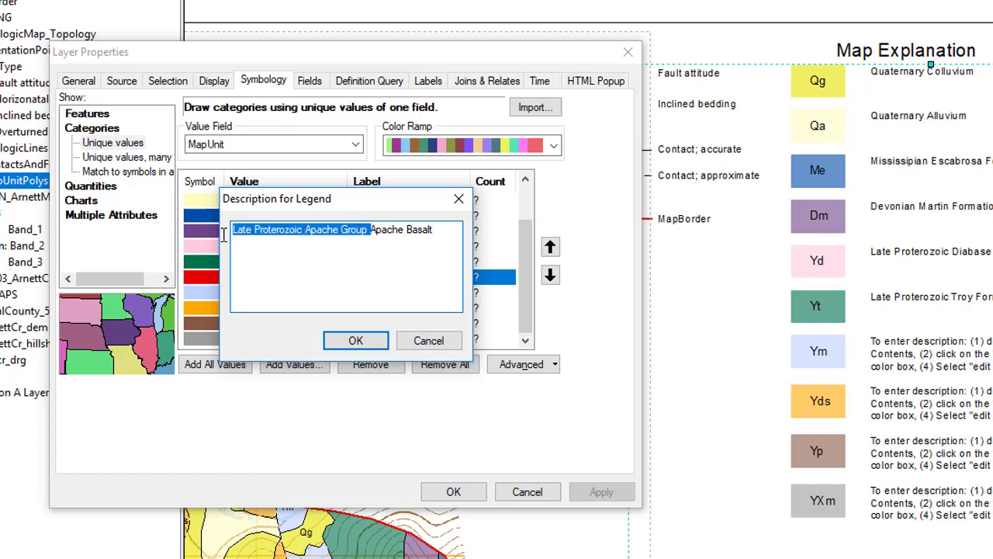
pyautogui.click(367, 345)
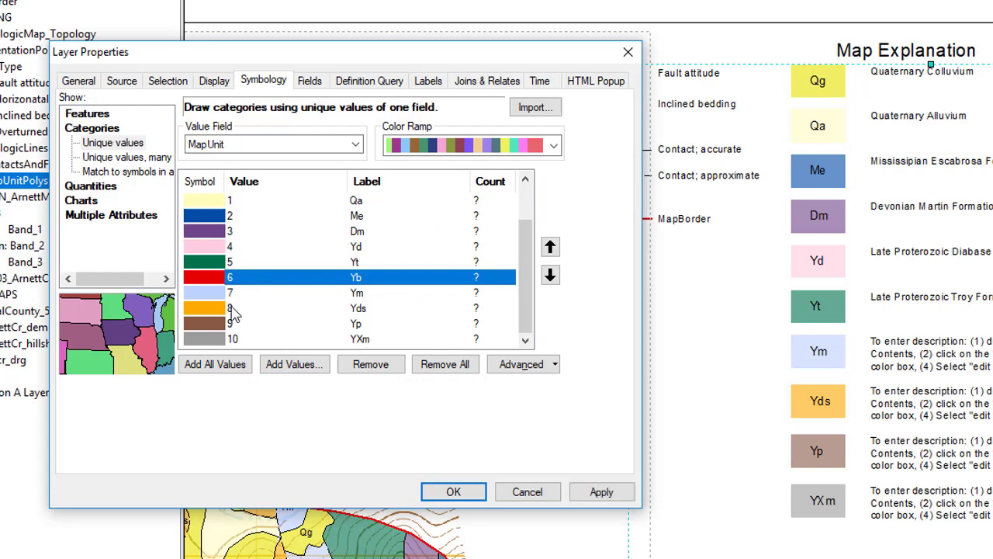
# Describe Ym as Apache Group Mescal Limestone and Yds as Apache Group Dripping Springs Quartzite.
pyautogui.click(215, 294)
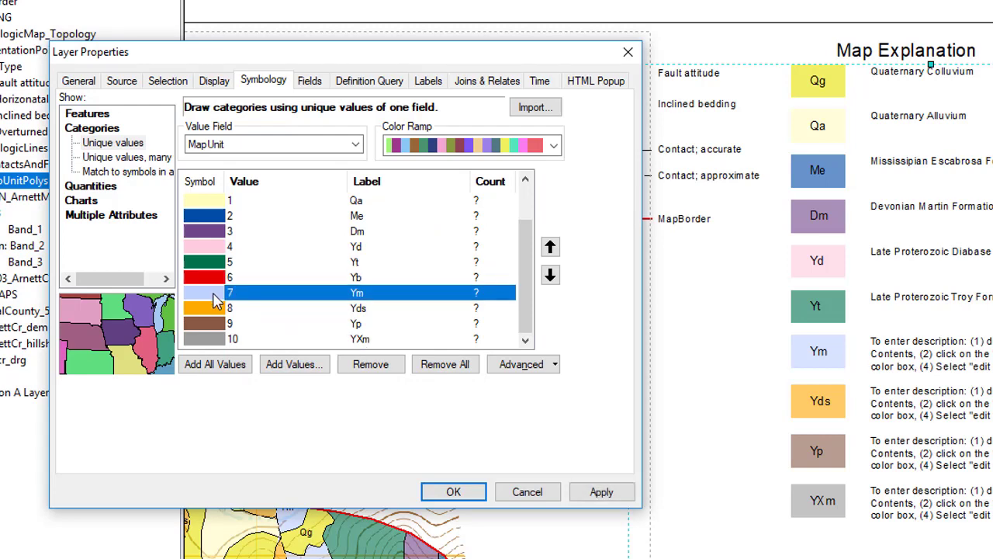
pyautogui.rightClick(217, 303)
pyautogui.click(303, 500)
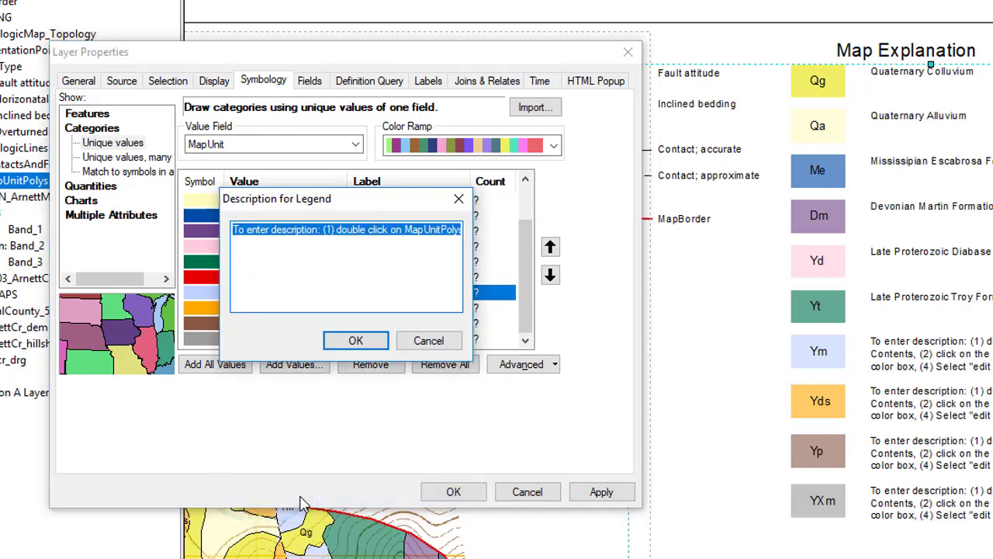
pyautogui.hotkey('ctrl', 'v')
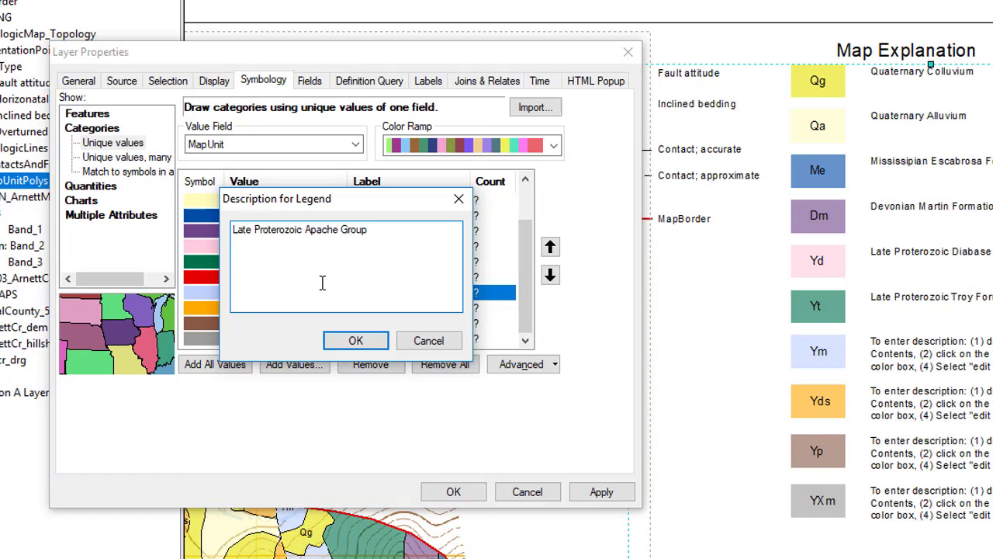
pyautogui.write('Mescal ')
pyautogui.write('FOr')
pyautogui.write('limestone')
pyautogui.click(355, 339)
pyautogui.rightClick(310, 307)
pyautogui.click(313, 518)
pyautogui.hotkey('ctrl', 'v')
pyautogui.write('Dripping Spr')
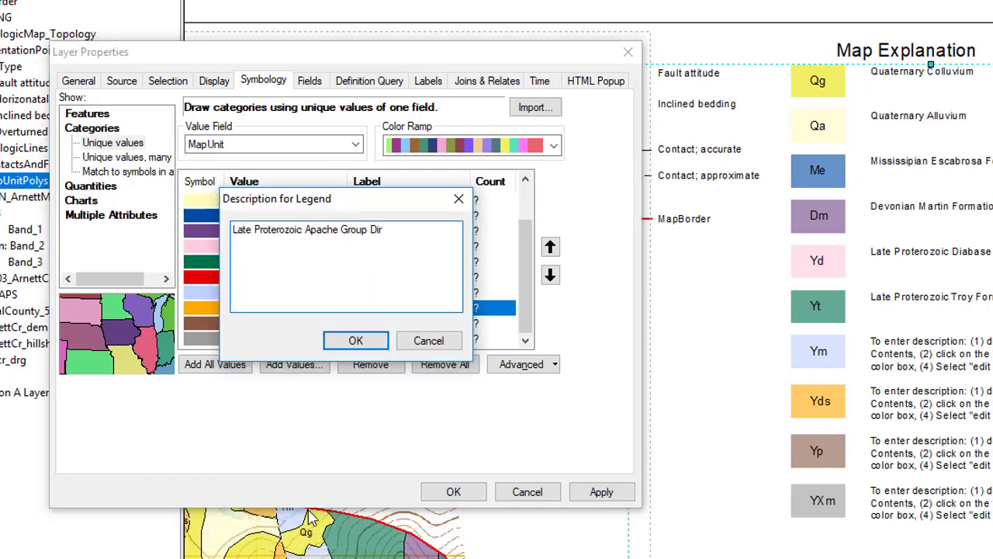
pyautogui.write('ings Quartzite')
pyautogui.click(356, 340)
# Describe Yp as Apache Group Pioneer Shale and YXm as Middle Late Proterozoic Madera Diorite, then apply.
pyautogui.rightClick(310, 323)
pyautogui.click(310, 525)
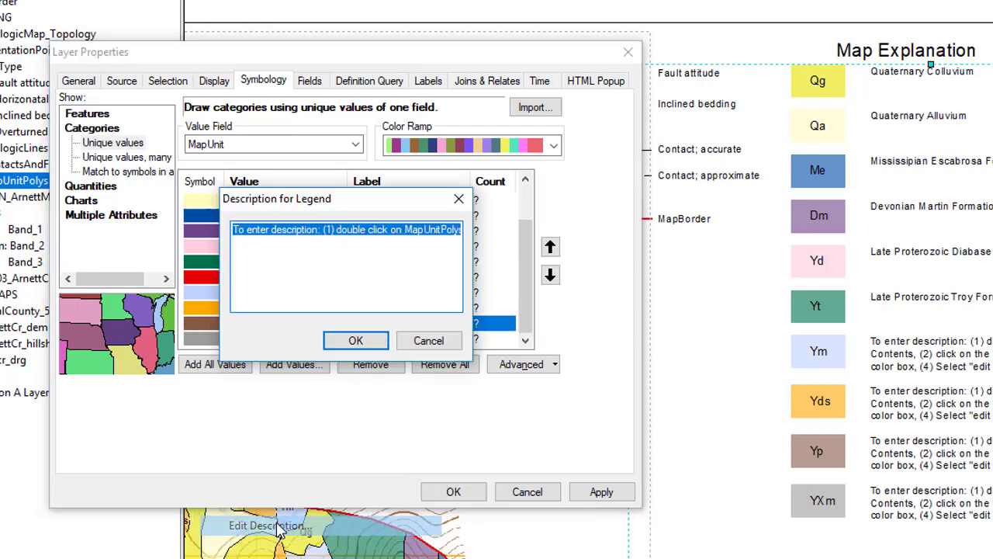
pyautogui.hotkey('ctrl', 'v')
pyautogui.write('Pioneer Shale')
pyautogui.click(383, 348)
pyautogui.rightClick(311, 338)
pyautogui.click(289, 540)
pyautogui.write('Middle Late Protero')
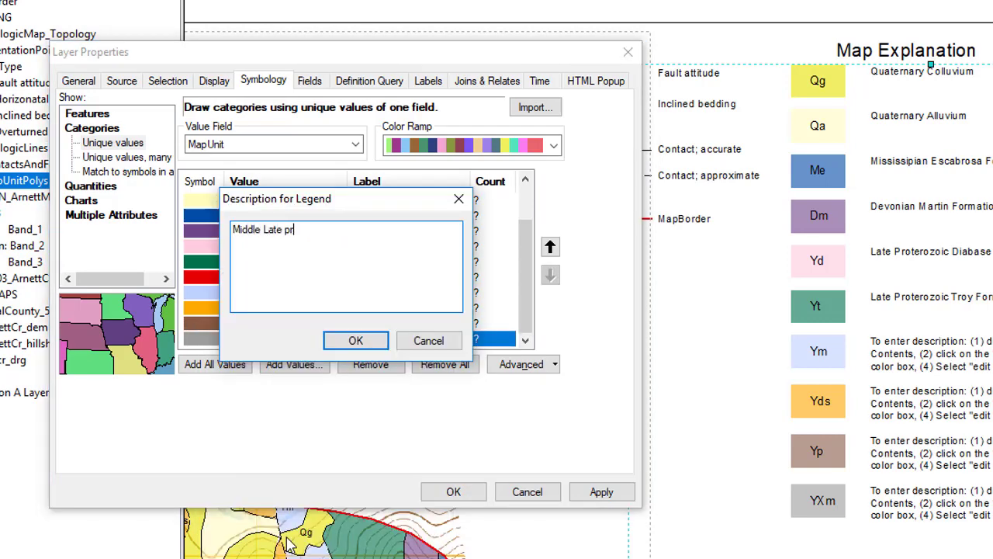
pyautogui.write('zoic Madera Diorite')
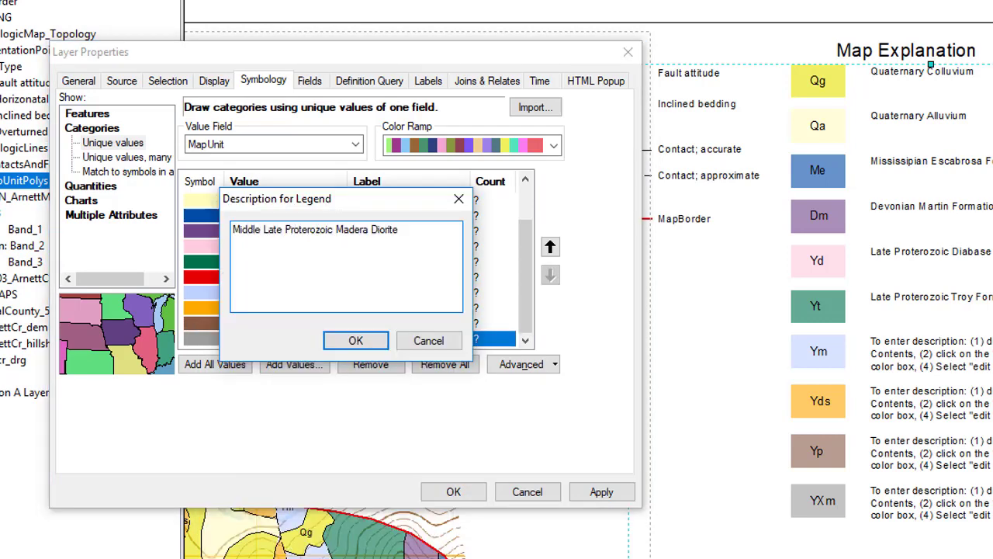
pyautogui.click(332, 346)
pyautogui.click(453, 491)
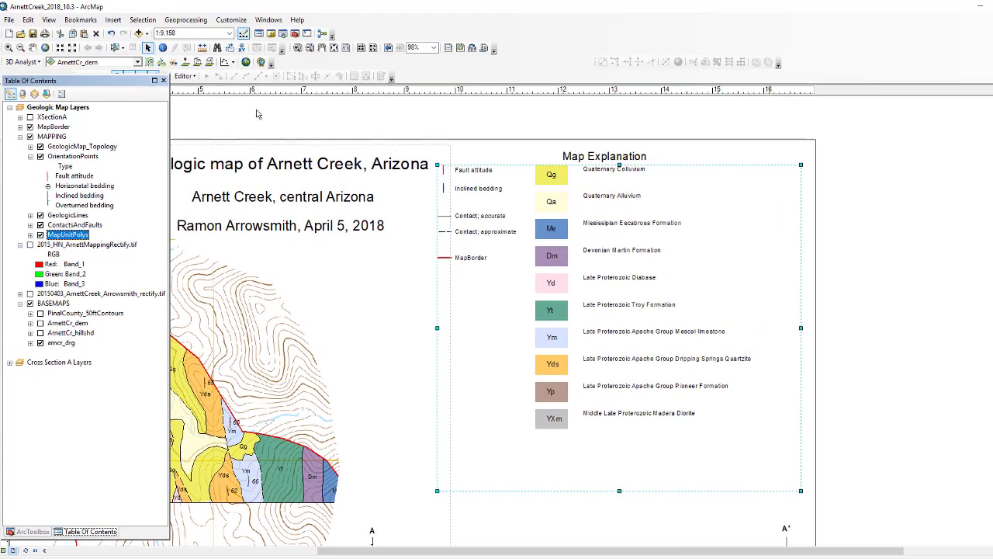
# Fit the whole page in view and nudge the Map Explanation legend slightly down and right.
pyautogui.click(335, 48)
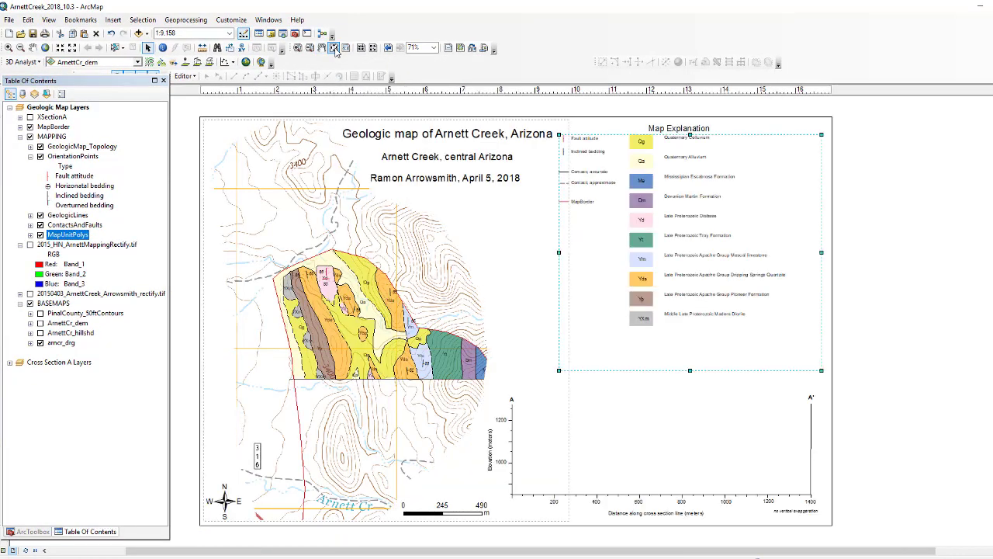
pyautogui.click(908, 261)
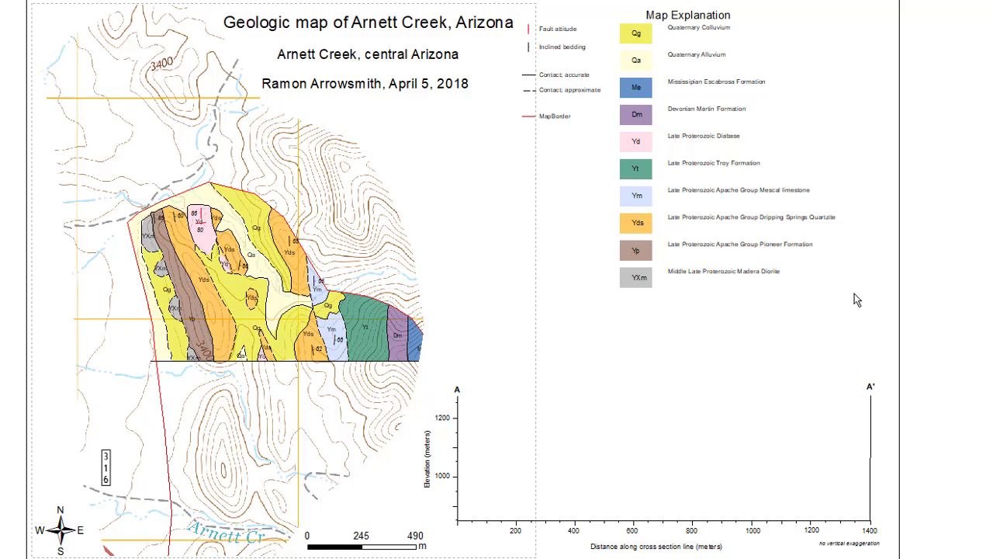
pyautogui.click(656, 272)
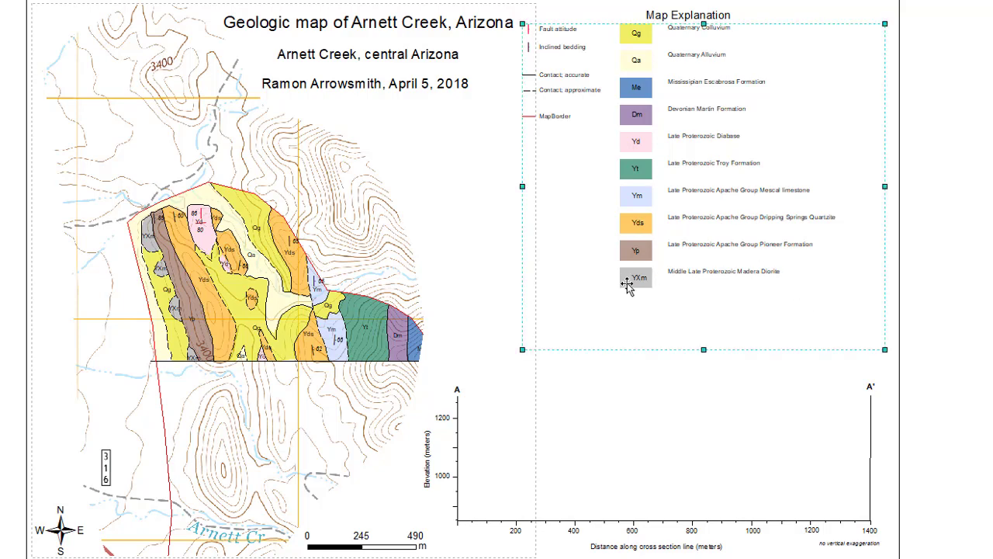
pyautogui.moveTo(626, 285); pyautogui.dragTo(649, 275)
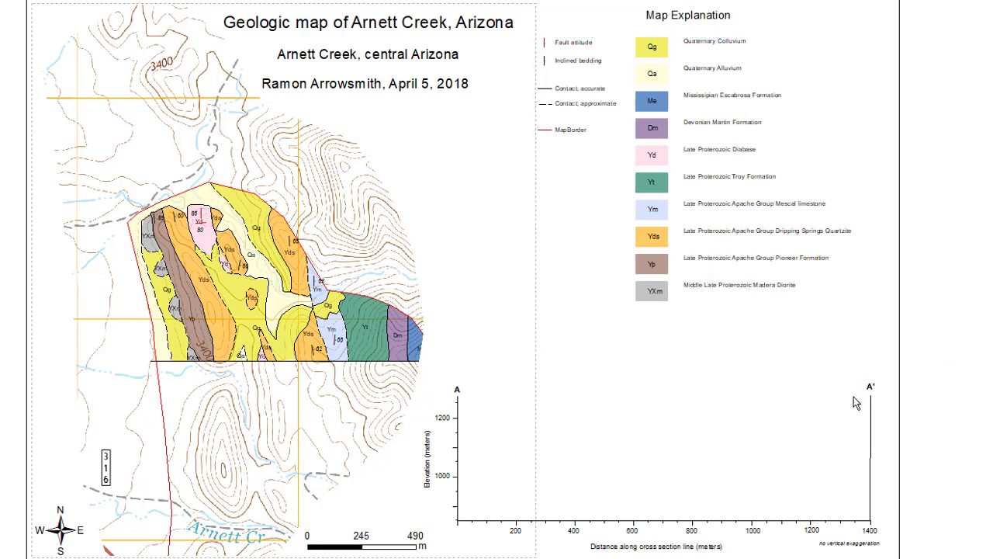
pyautogui.click(628, 519)
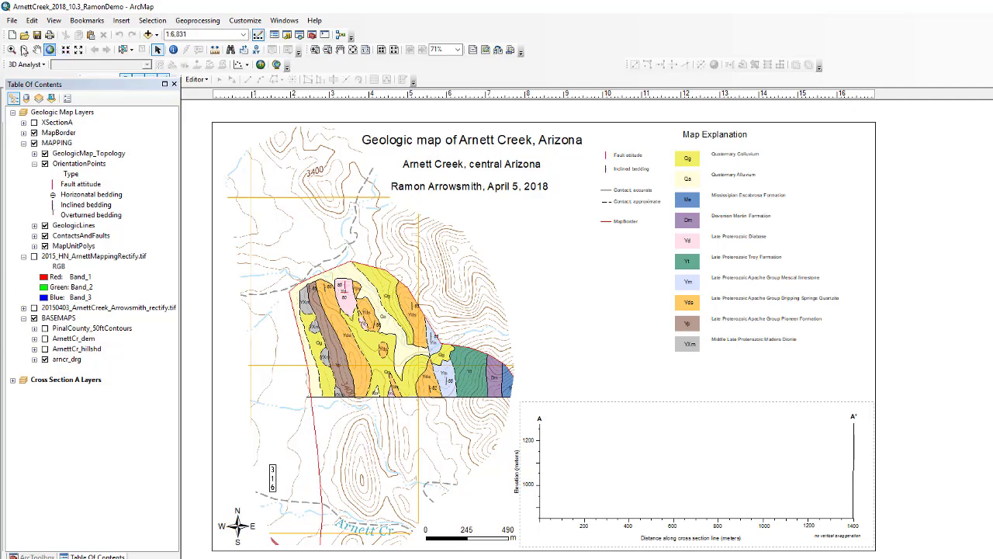
# Pan the map up-left to bring Walnut Canyon into view, then cancel out of Print.
pyautogui.click(38, 50)
pyautogui.moveTo(415, 463); pyautogui.dragTo(371, 325)
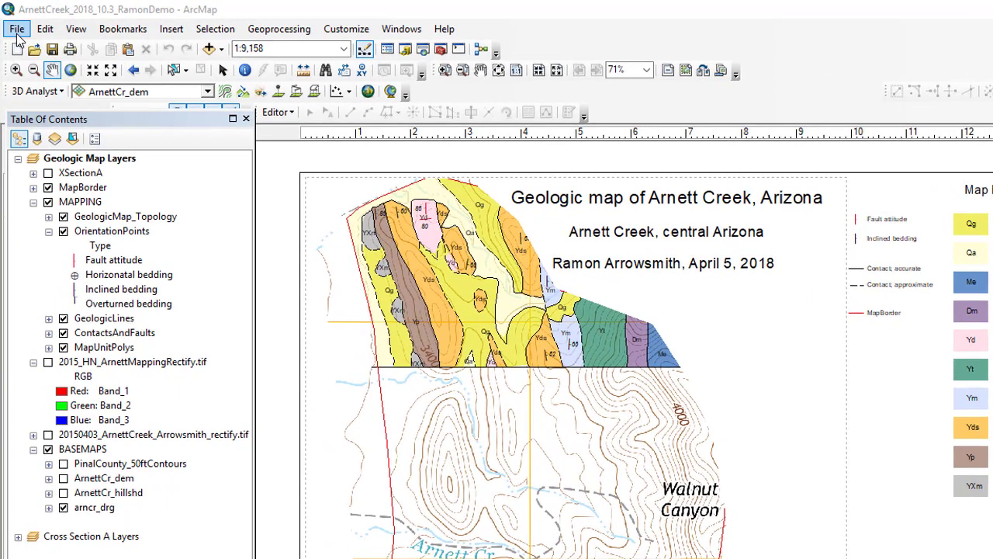
pyautogui.click(16, 31)
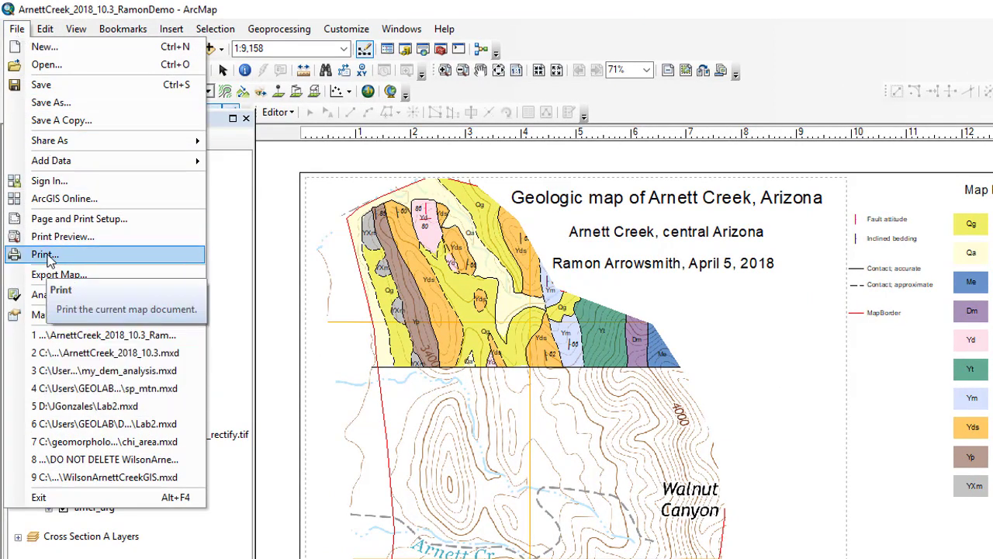
pyautogui.click(47, 256)
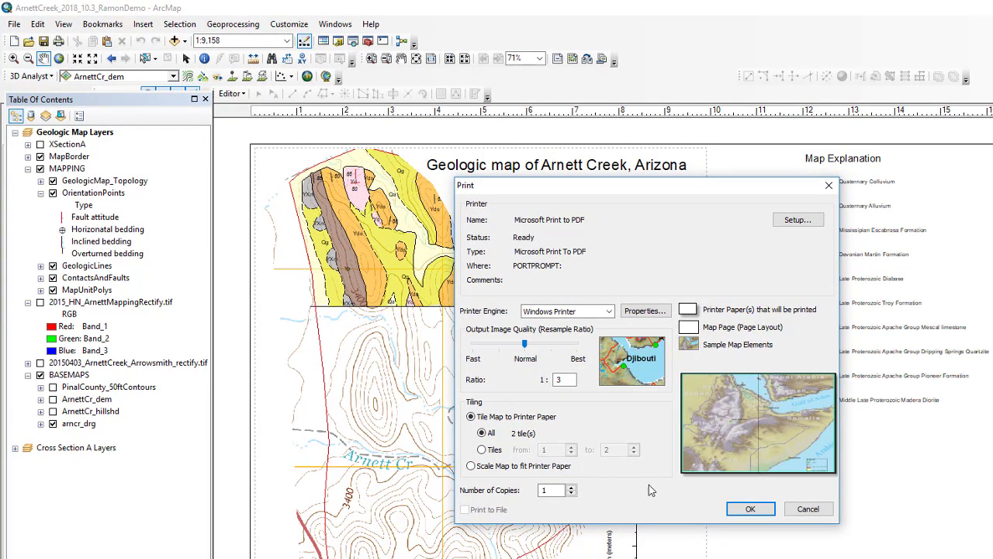
pyautogui.click(807, 509)
pyautogui.click(14, 24)
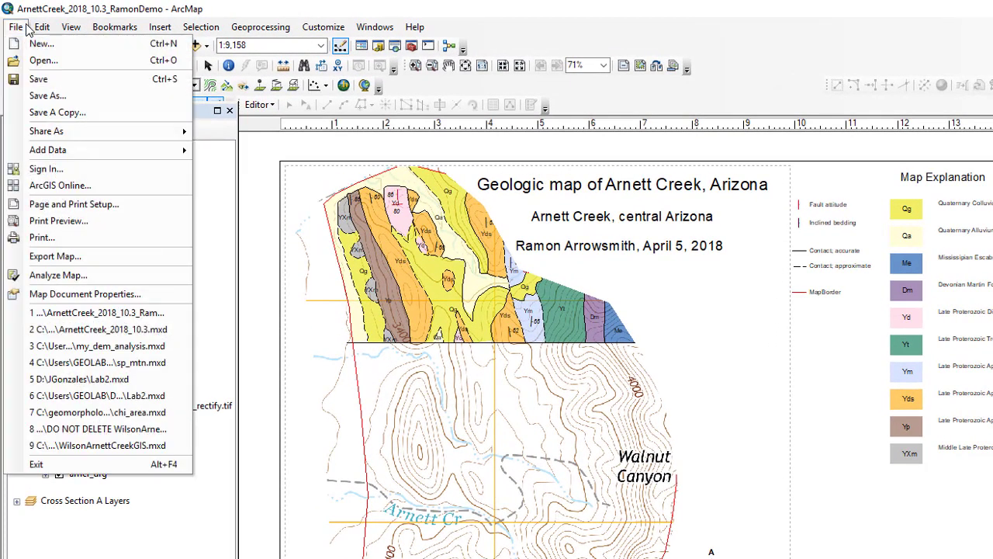
# Export the layout as ArnettCreek_2018_Mapv1.pdf at 300 dpi into the Desktop work folder.
pyautogui.click(56, 257)
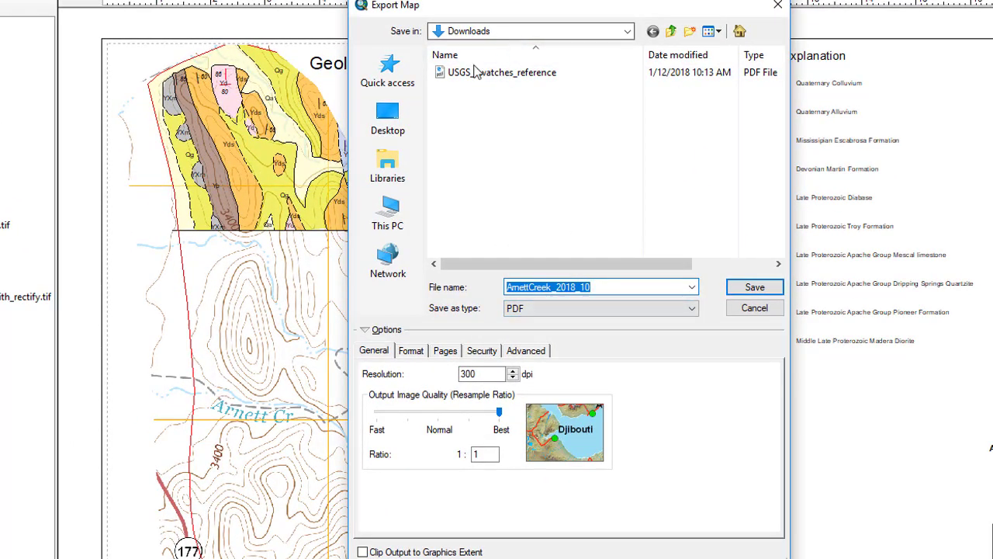
pyautogui.click(386, 124)
pyautogui.doubleClick(543, 195)
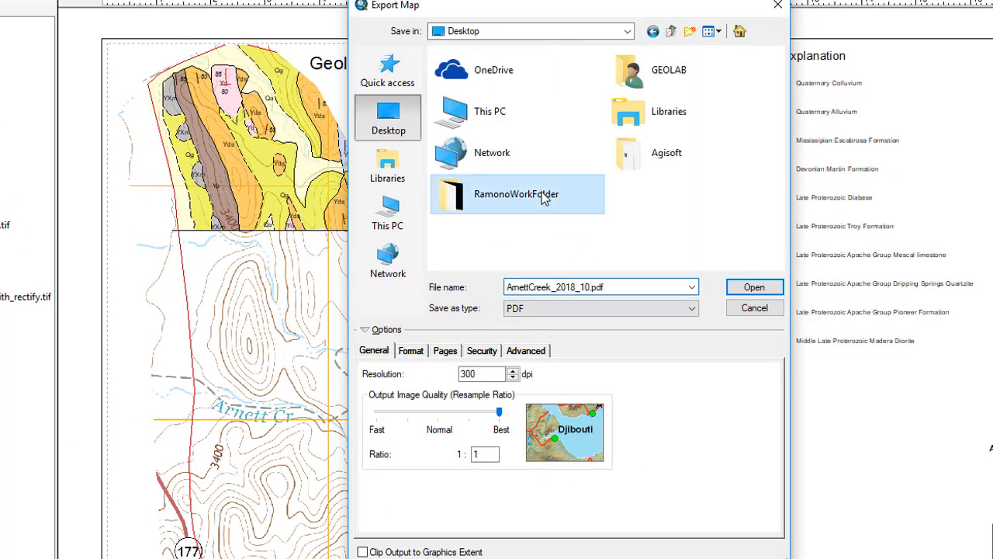
pyautogui.doubleClick(595, 287)
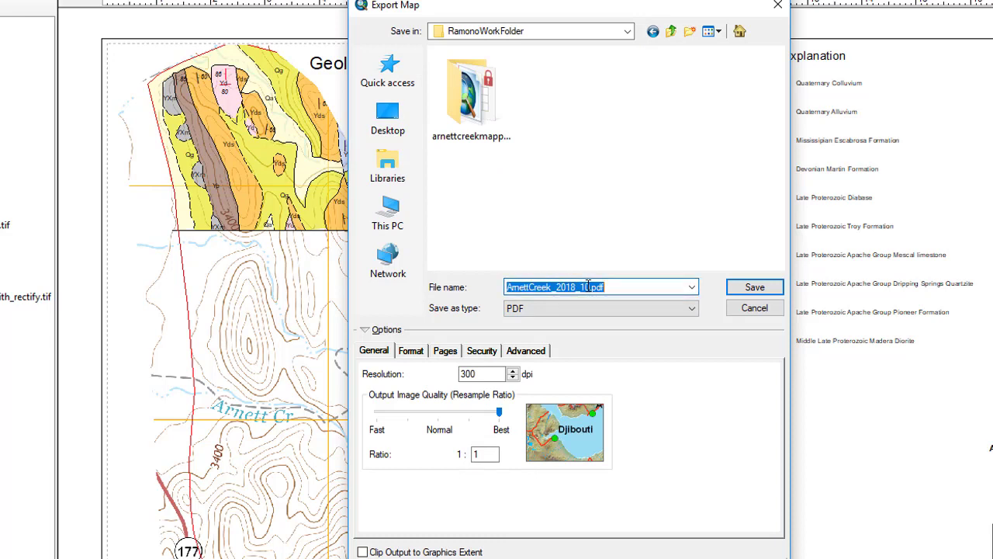
pyautogui.click(588, 286)
pyautogui.press('BackSpace')
pyautogui.press('BackSpace')
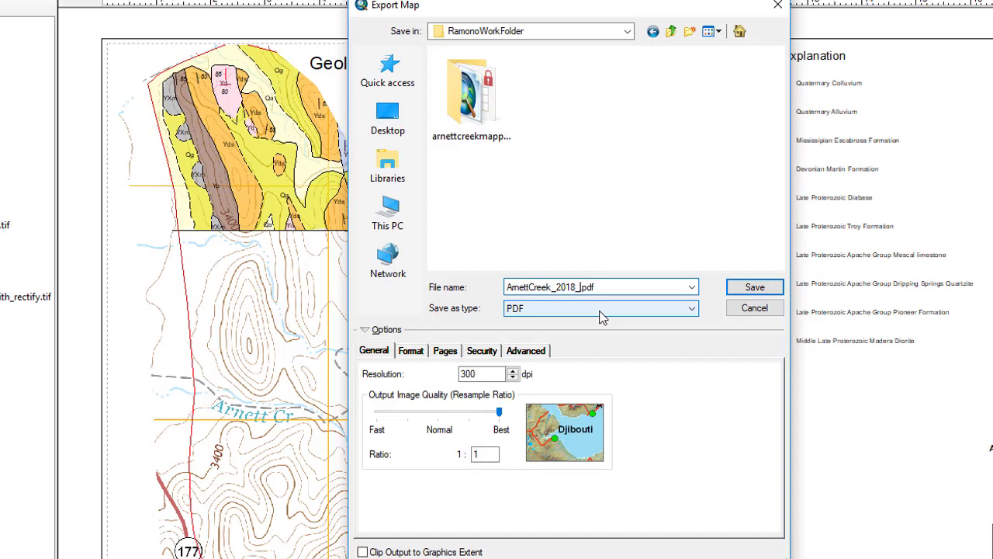
pyautogui.write('Mapv1')
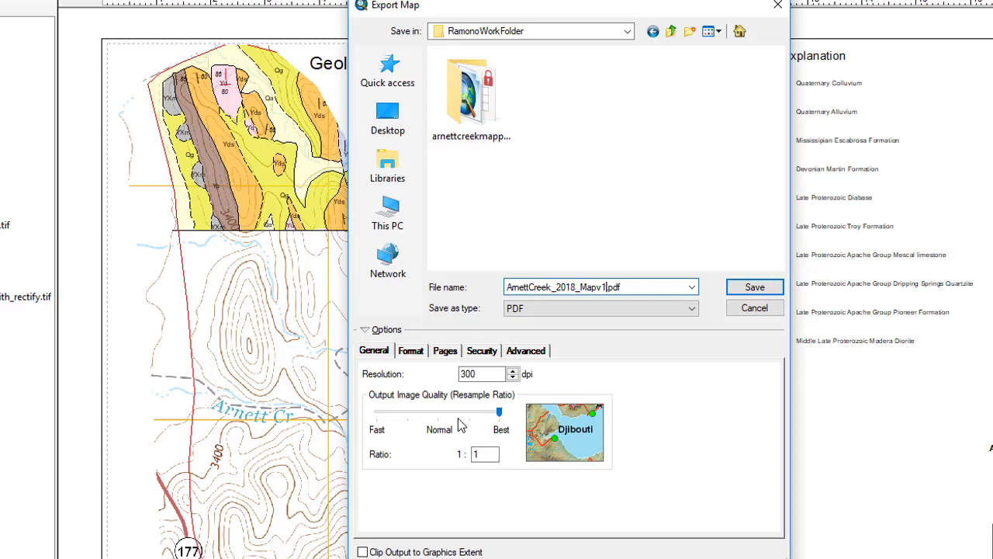
pyautogui.click(426, 352)
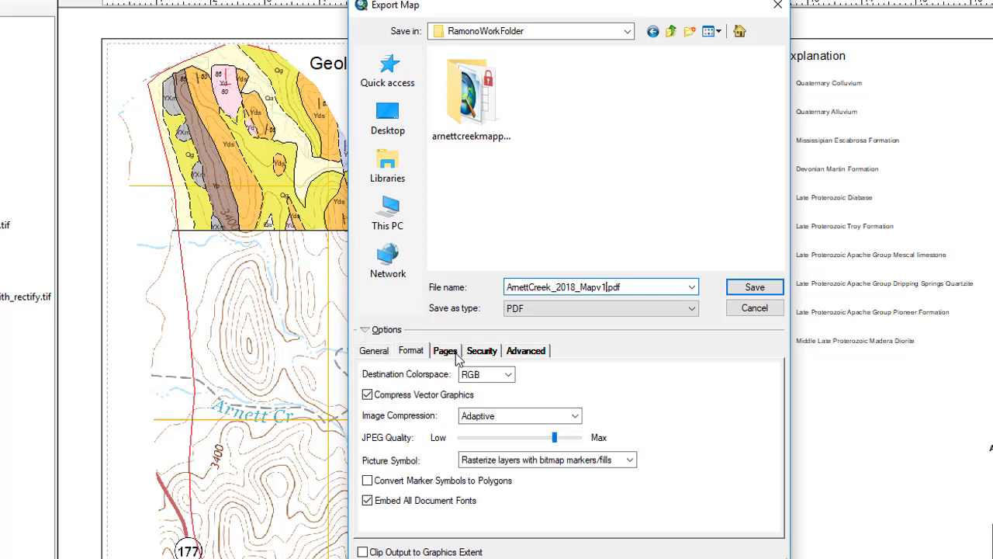
pyautogui.click(457, 355)
pyautogui.click(479, 354)
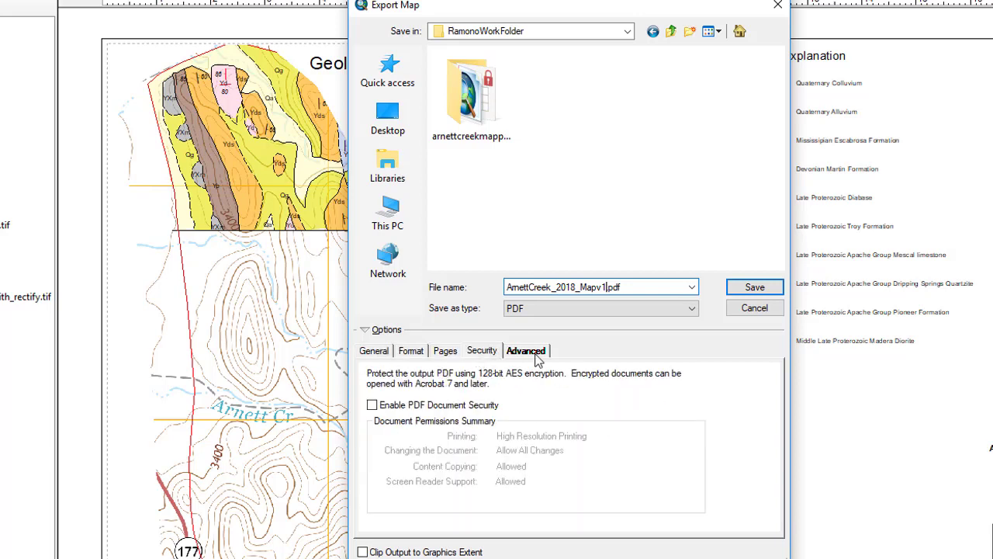
pyautogui.click(379, 351)
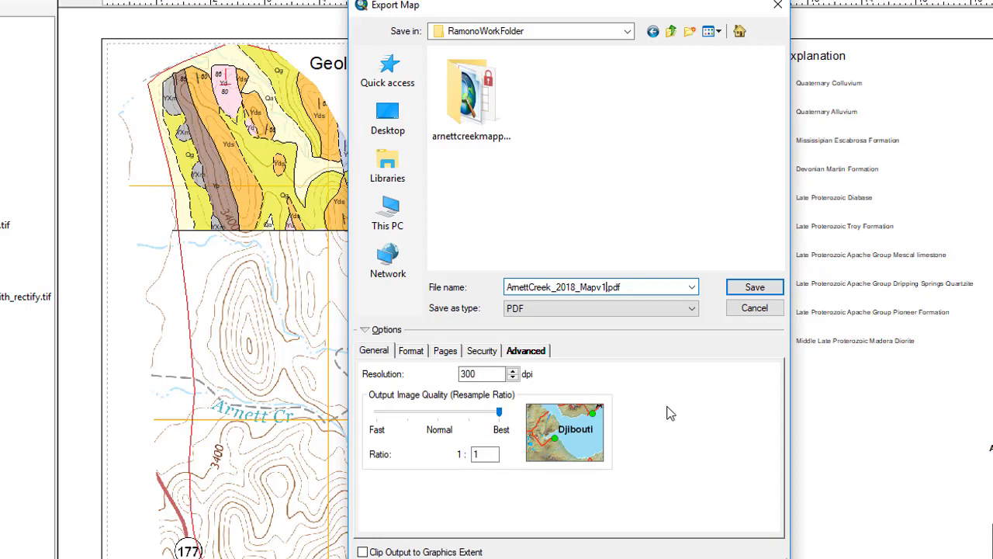
pyautogui.click(751, 289)
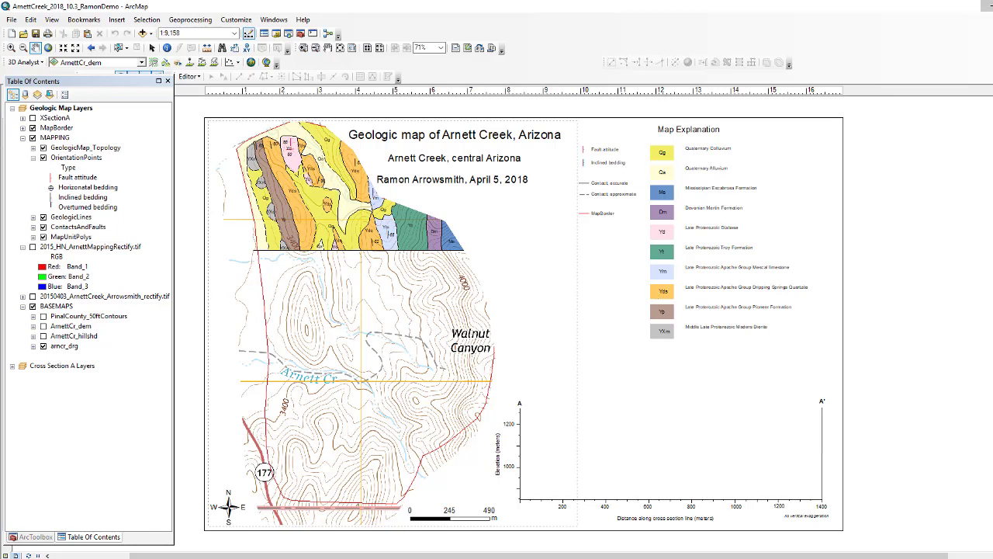
# Close ArcMap and open ArnettCreek_2018_Mapv1 from RamonoWorkFolder with Adobe Acrobat 7.0.
pyautogui.click(984, 7)
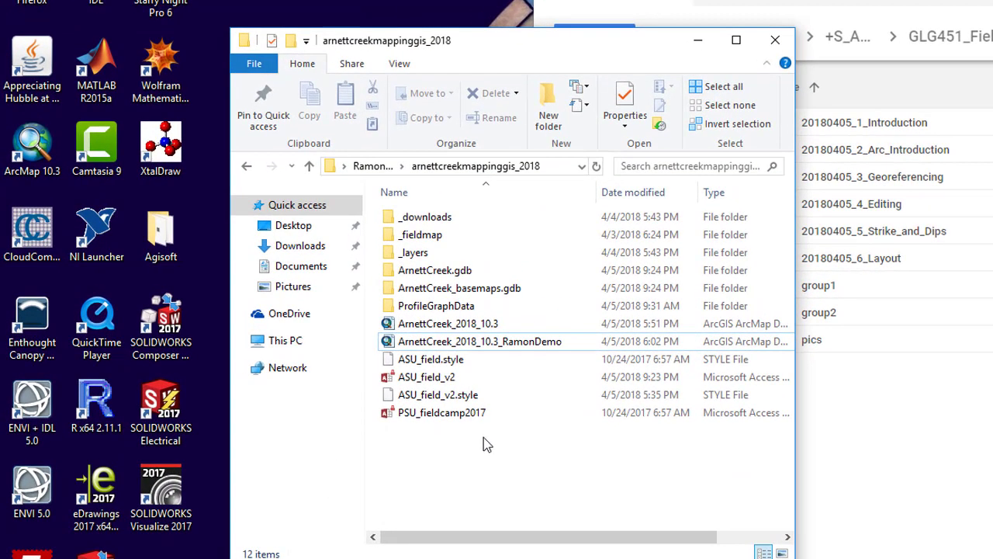
pyautogui.click(372, 166)
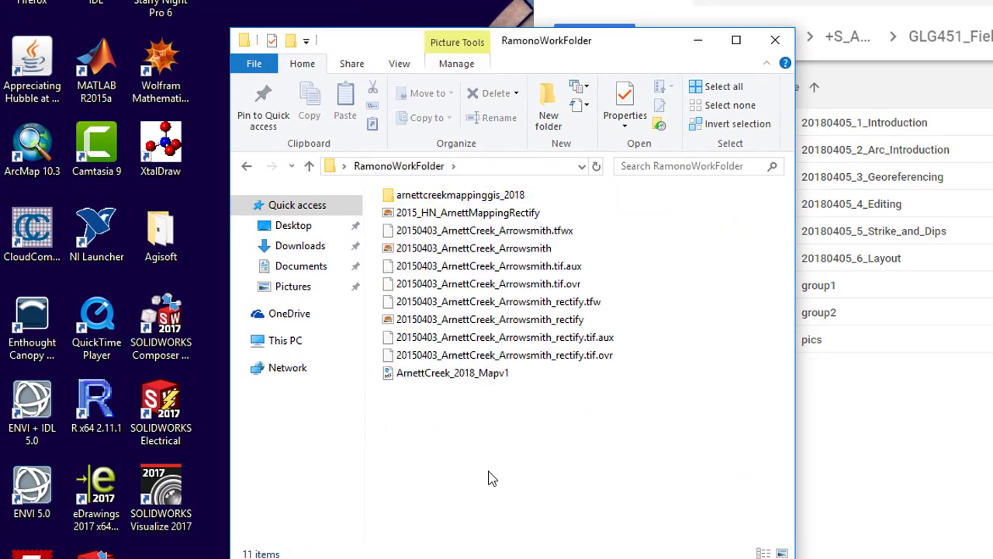
pyautogui.doubleClick(453, 372)
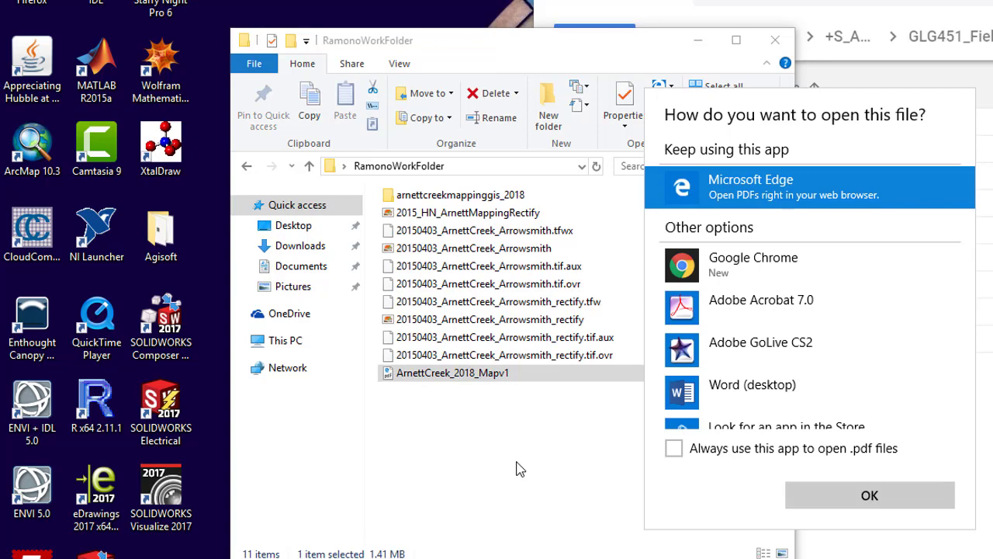
pyautogui.click(694, 301)
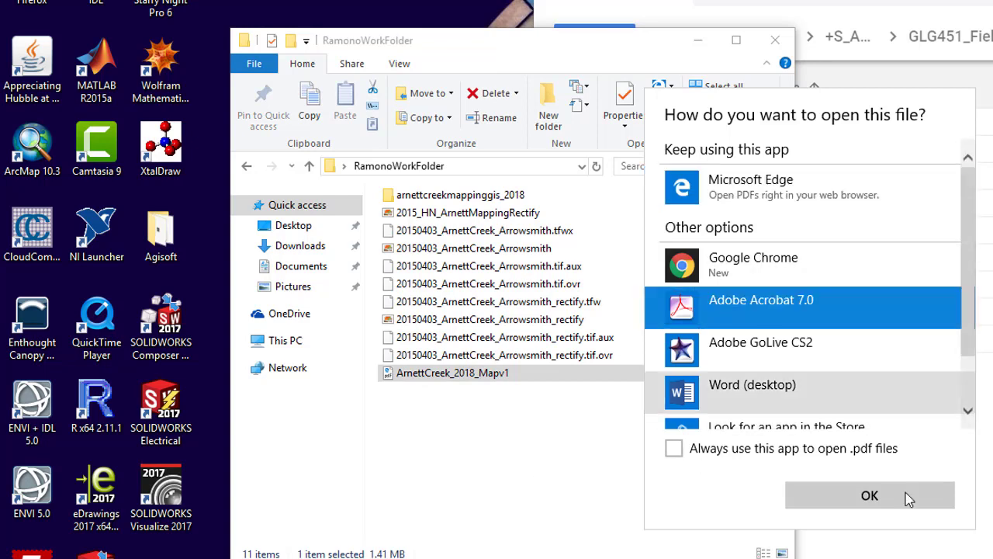
pyautogui.click(879, 503)
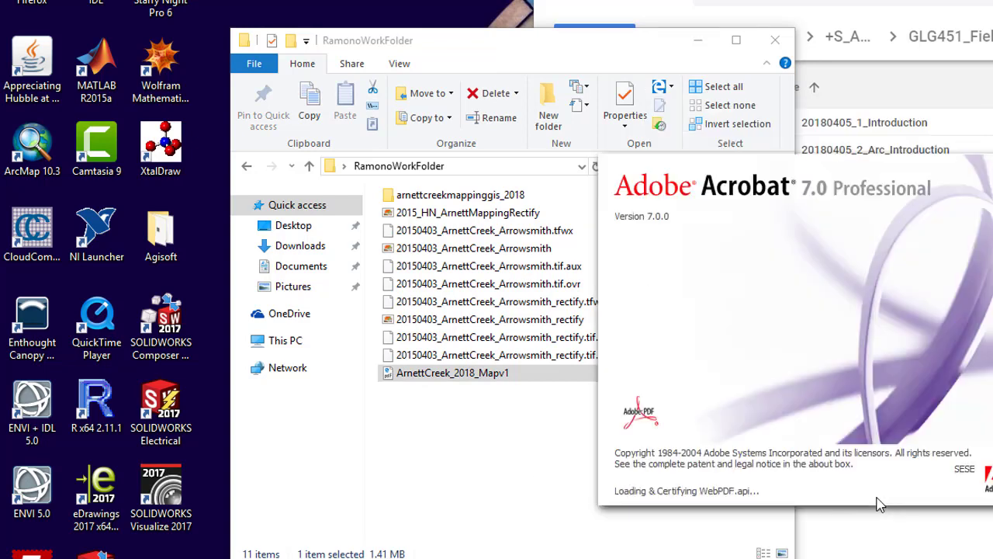